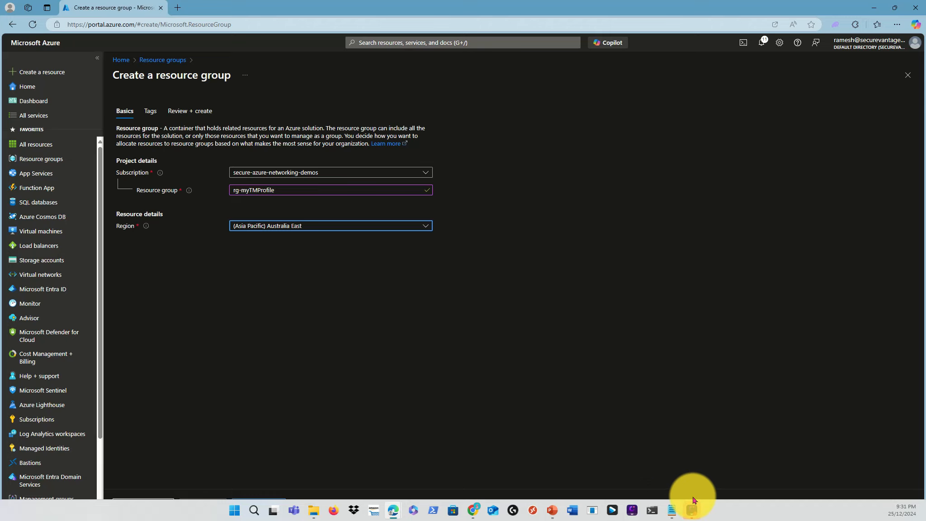
- Review and create the resource group rg-myTMProfile in the Australia East region
{"action": "left_click", "coordinate": [692, 508]}
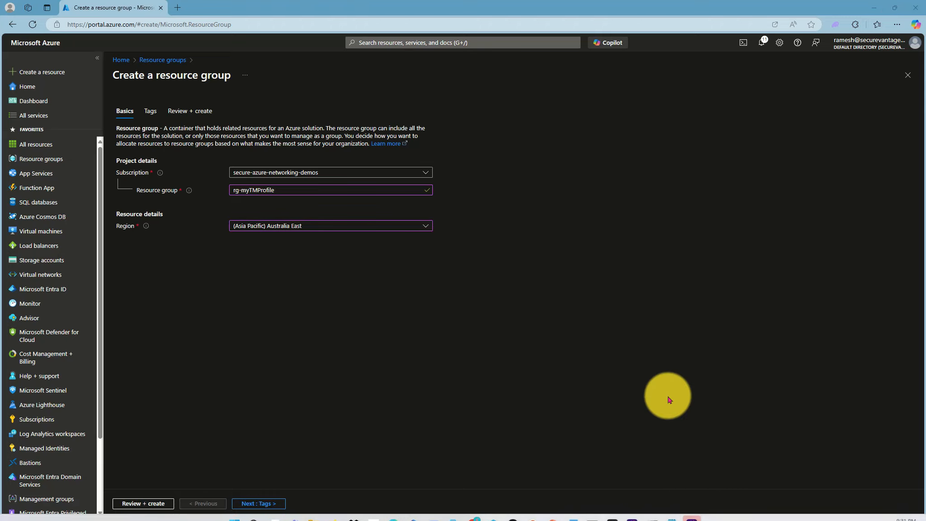
{"action": "left_click", "coordinate": [143, 502]}
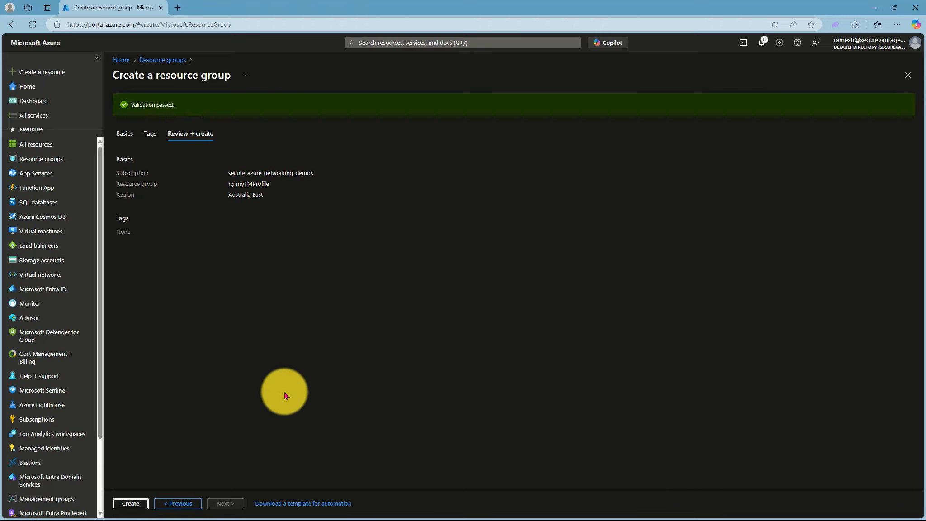
{"action": "left_click", "coordinate": [131, 503]}
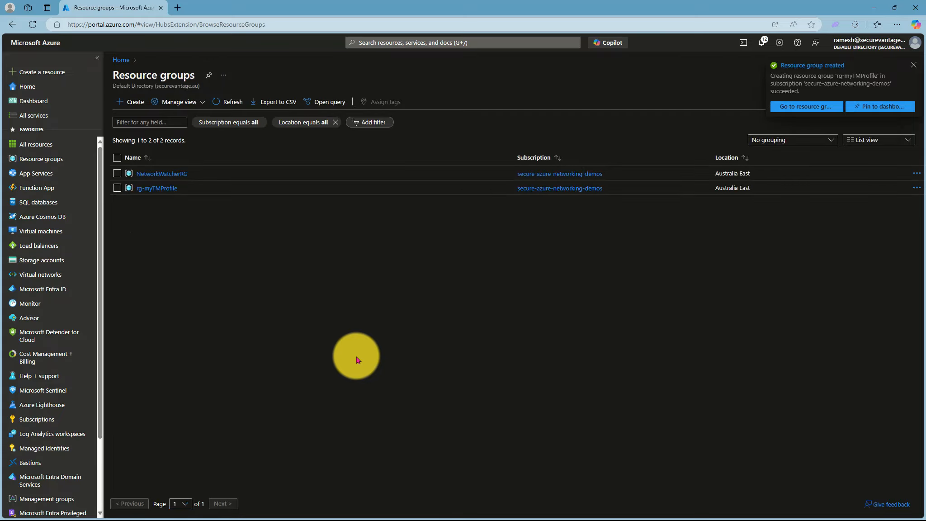
- Create another resource group named rg-myAustraliaWebApp in the (Asia Pacific) Australia East region
{"action": "left_click", "coordinate": [131, 102]}
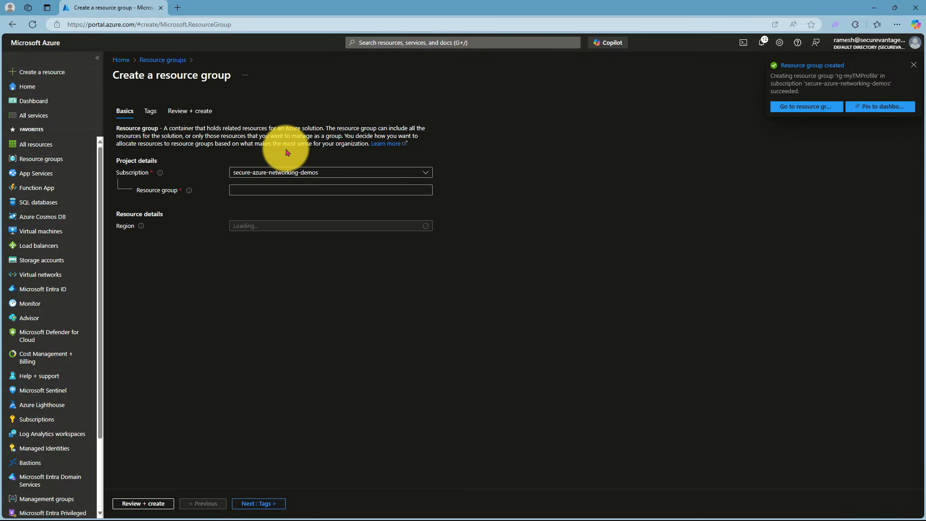
{"action": "left_click", "coordinate": [260, 193]}
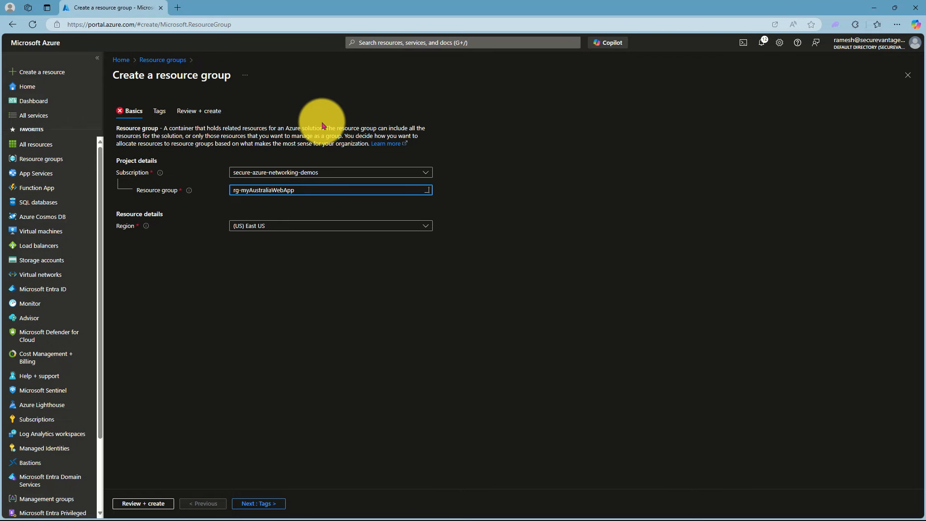
{"action": "left_click", "coordinate": [292, 226]}
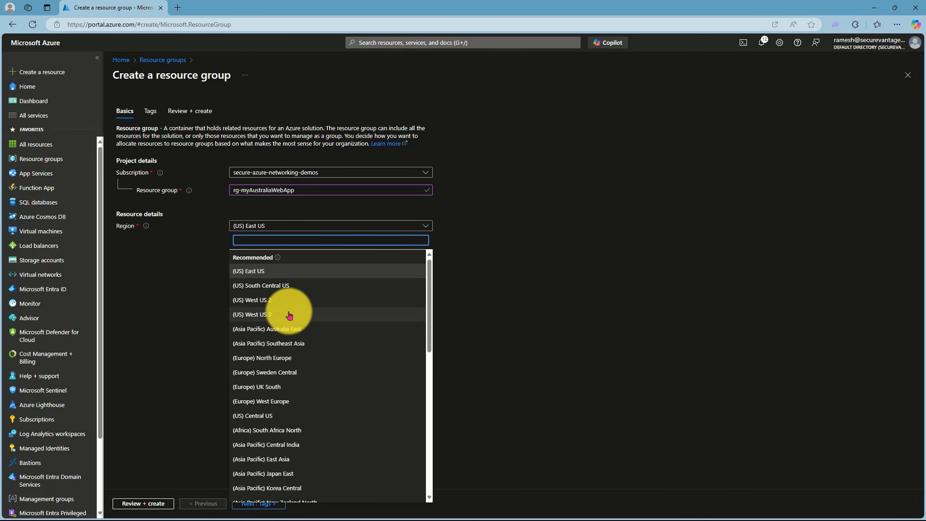
{"action": "left_click", "coordinate": [299, 328]}
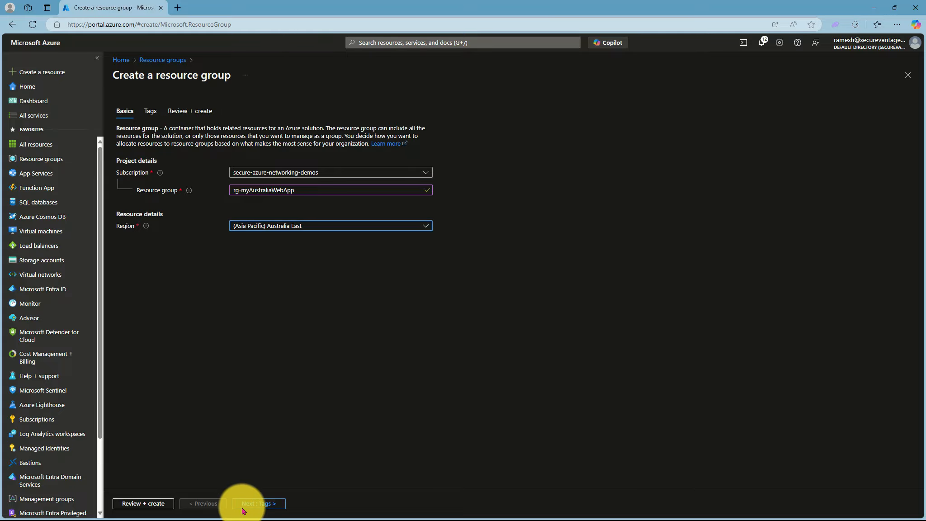
{"action": "left_click", "coordinate": [149, 503]}
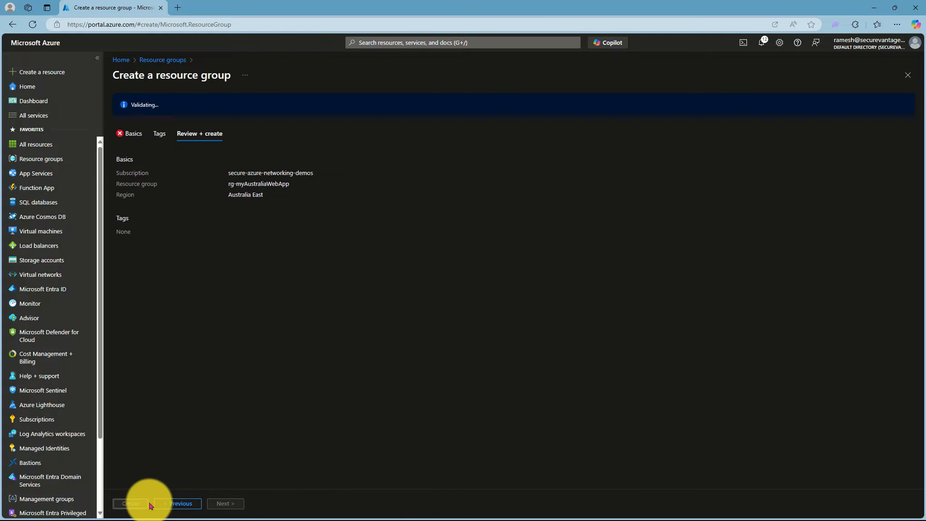
{"action": "left_click", "coordinate": [132, 503]}
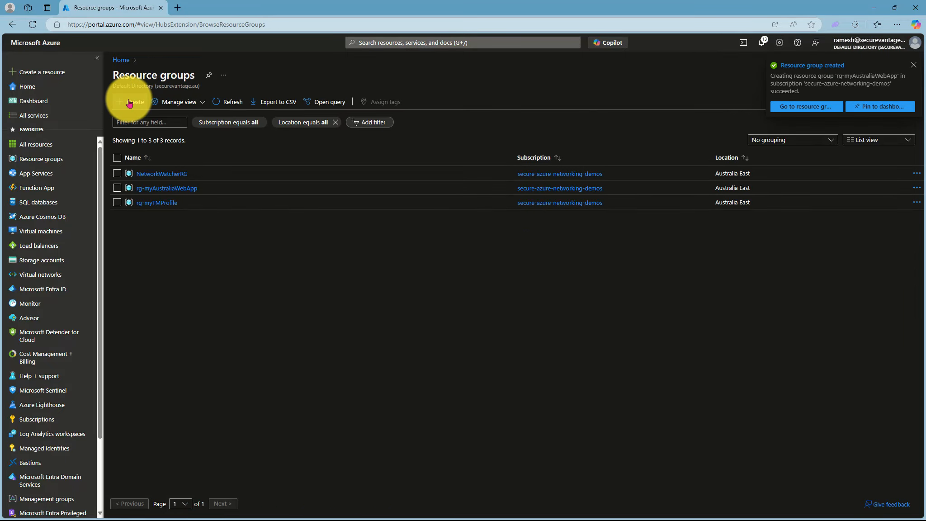
- Create a resource group named rg-myIndiaWebApp in the (Asia Pacific) Central India region
{"action": "left_click", "coordinate": [128, 99]}
{"action": "left_click", "coordinate": [262, 193]}
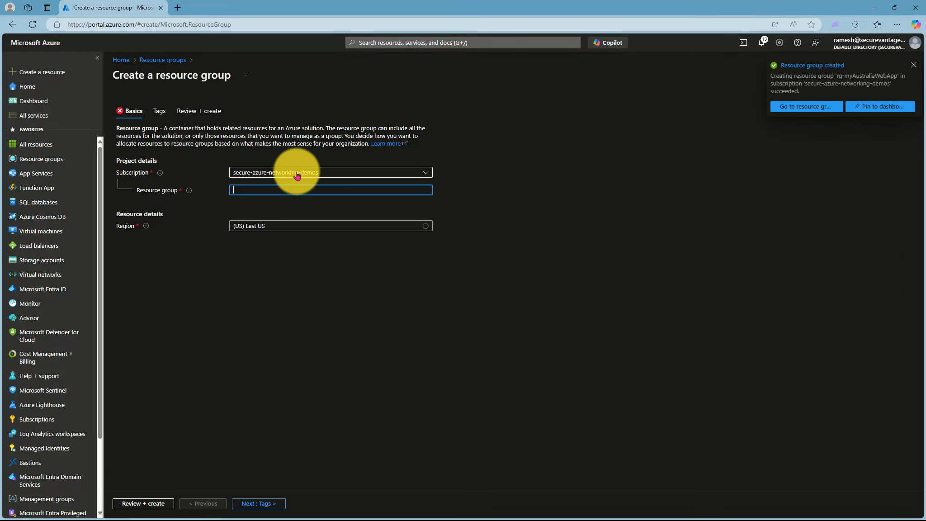
{"action": "type", "text": "rg-myIndiaWebApp"}
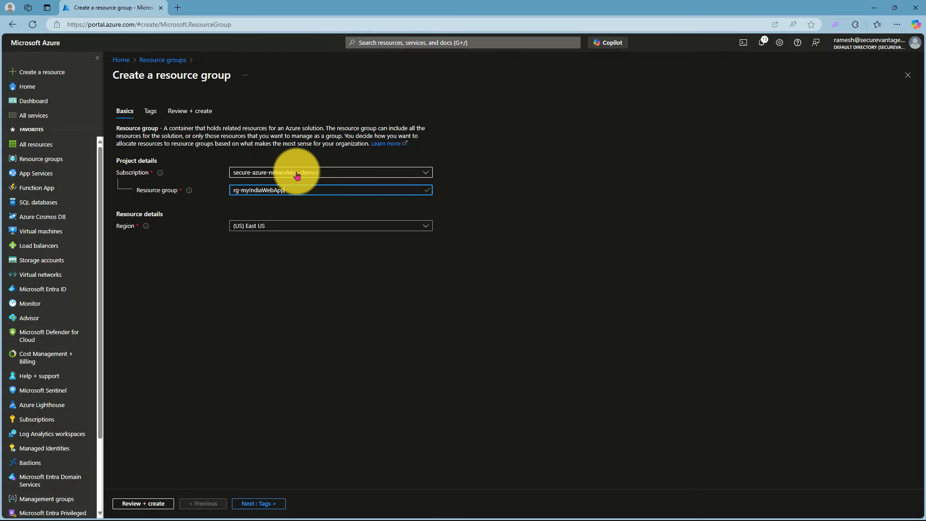
{"action": "left_click", "coordinate": [304, 226]}
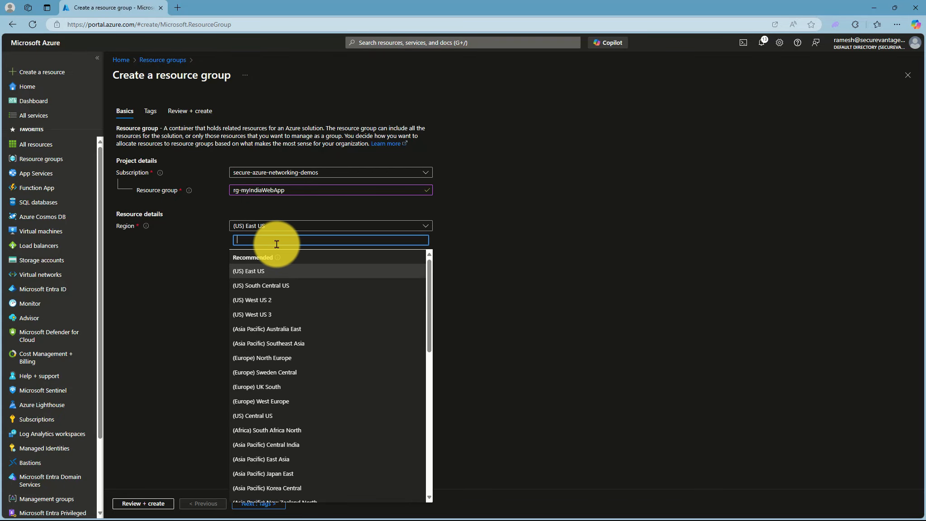
{"action": "type", "text": "india"}
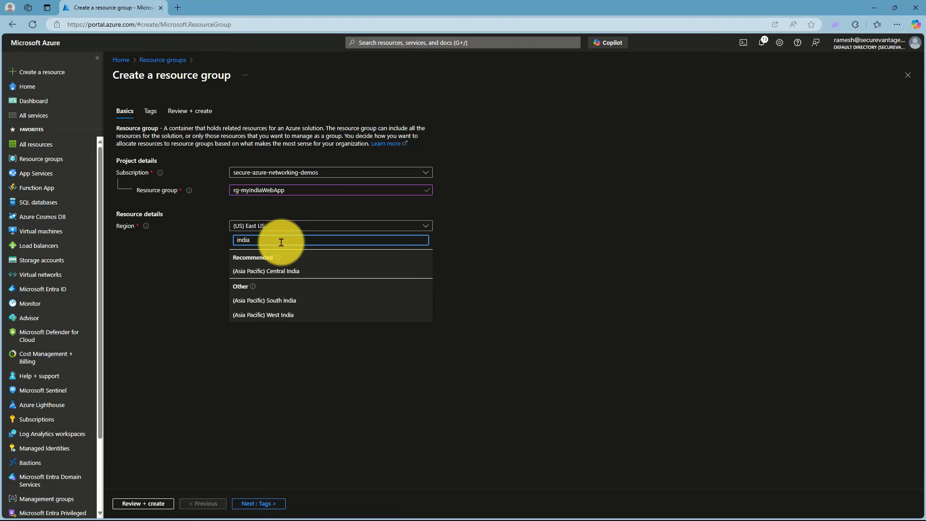
{"action": "left_click", "coordinate": [283, 270]}
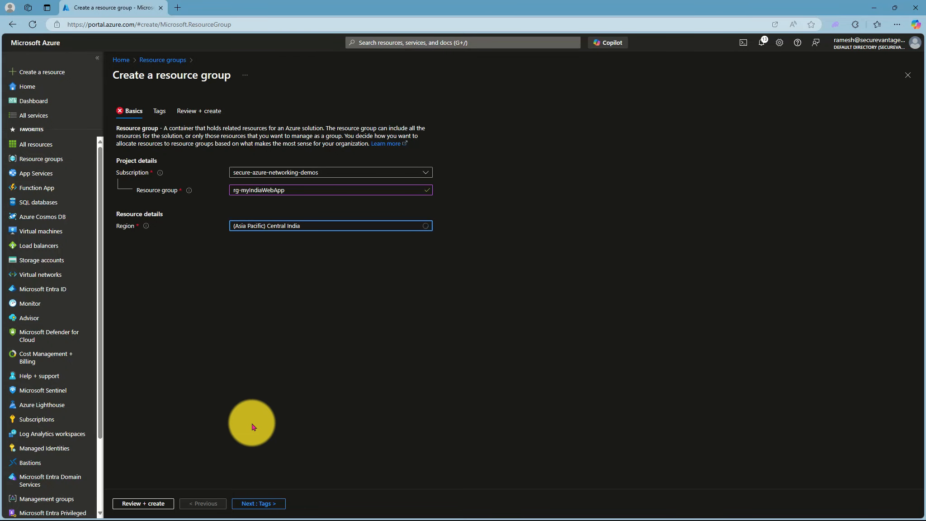
{"action": "left_click", "coordinate": [143, 503]}
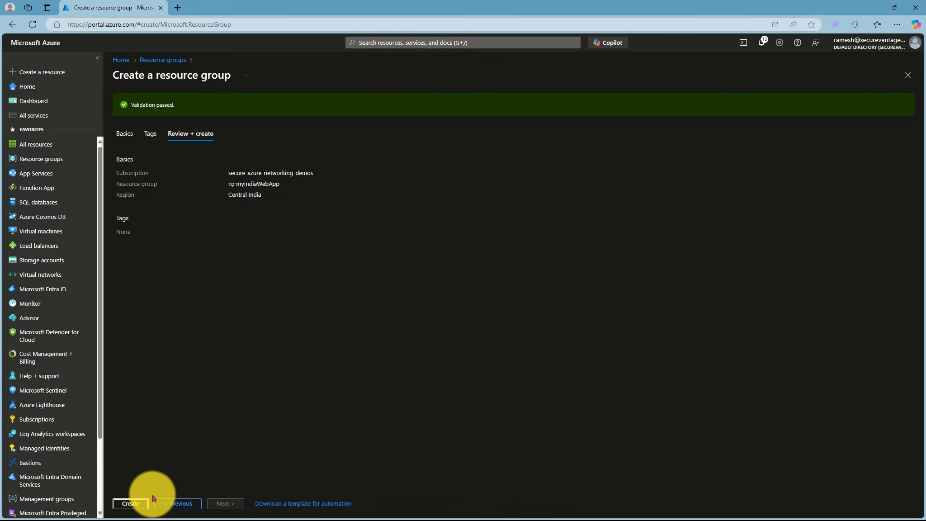
{"action": "left_click", "coordinate": [132, 503]}
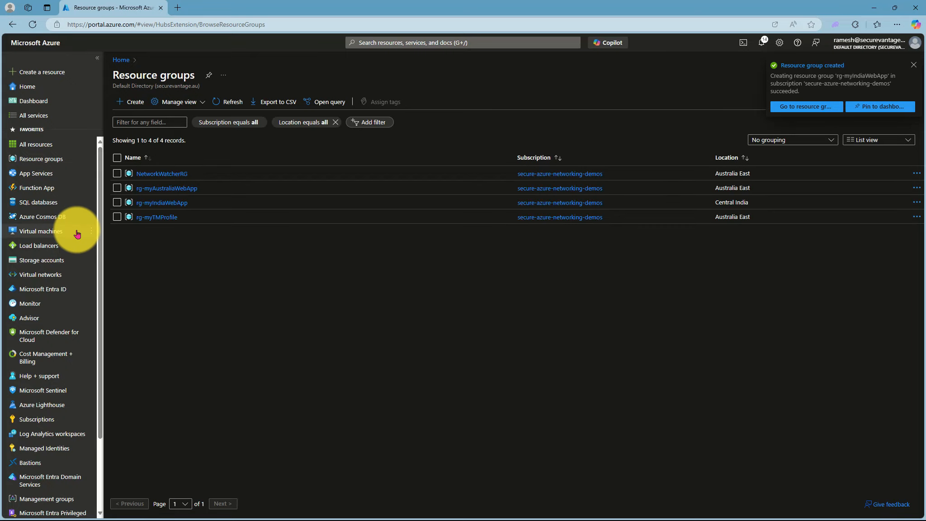
- Search the portal for "web app", open App Services and start creating a new Web App
{"action": "left_click", "coordinate": [372, 42]}
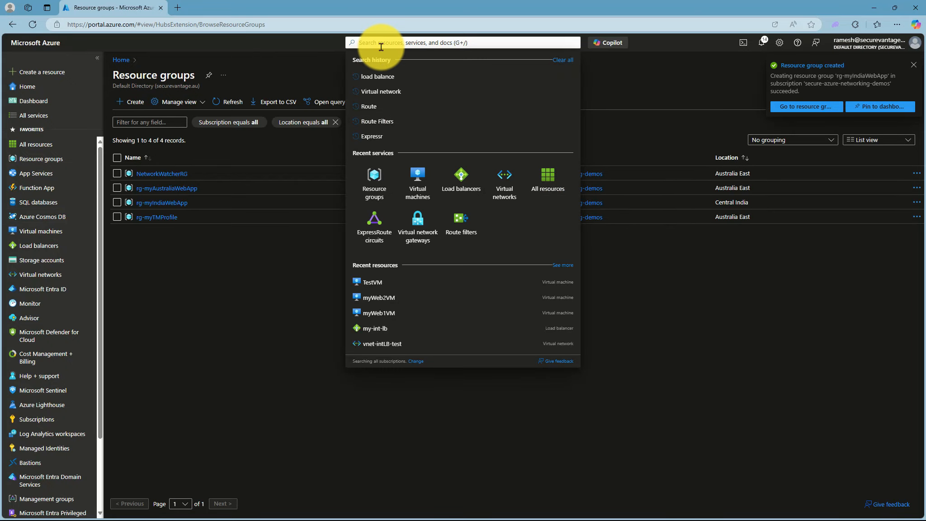
{"action": "type", "text": "web app"}
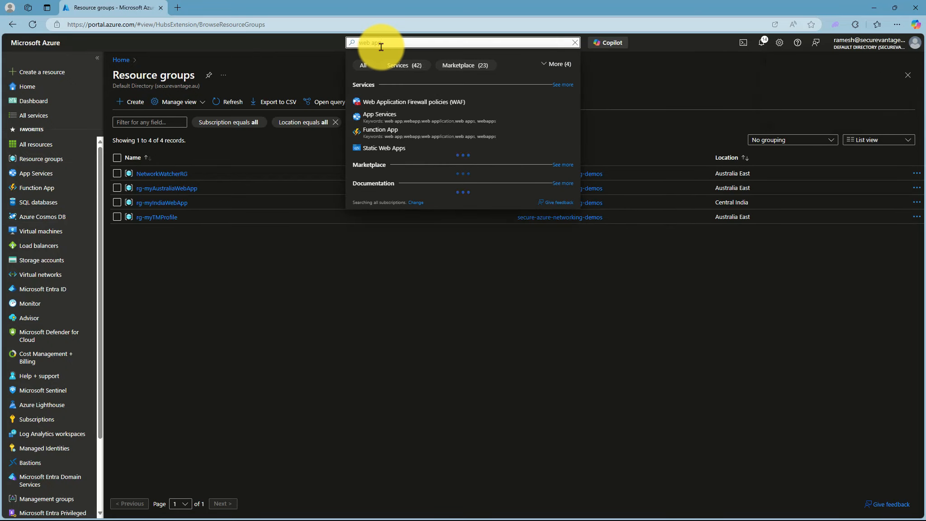
{"action": "left_click", "coordinate": [382, 113]}
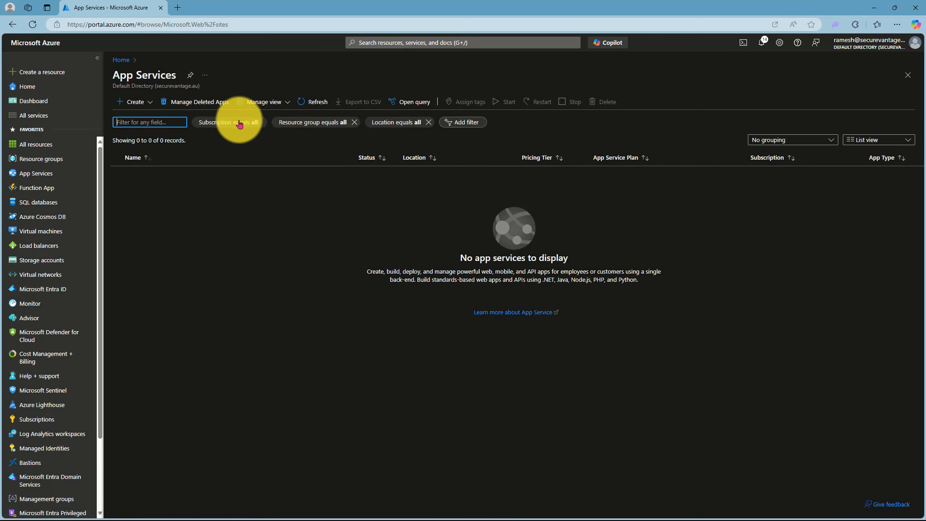
{"action": "left_click", "coordinate": [139, 103]}
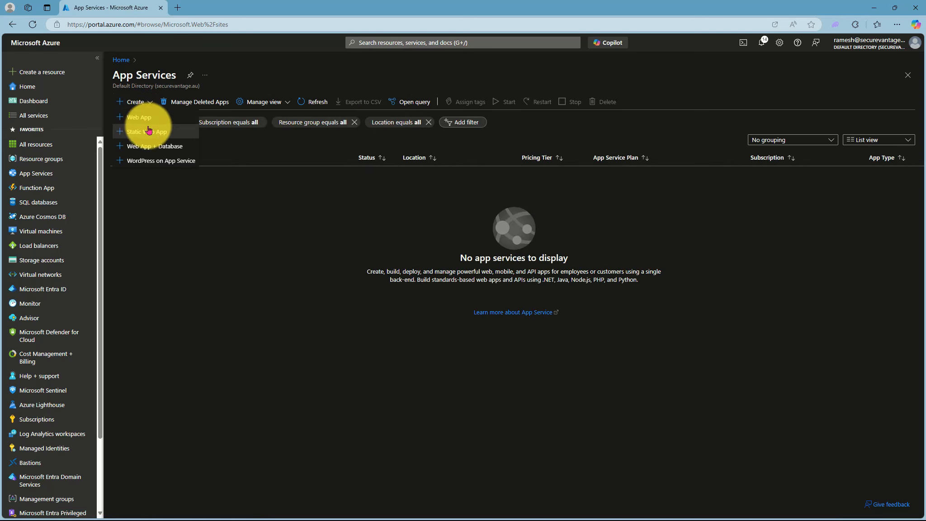
{"action": "left_click", "coordinate": [139, 117]}
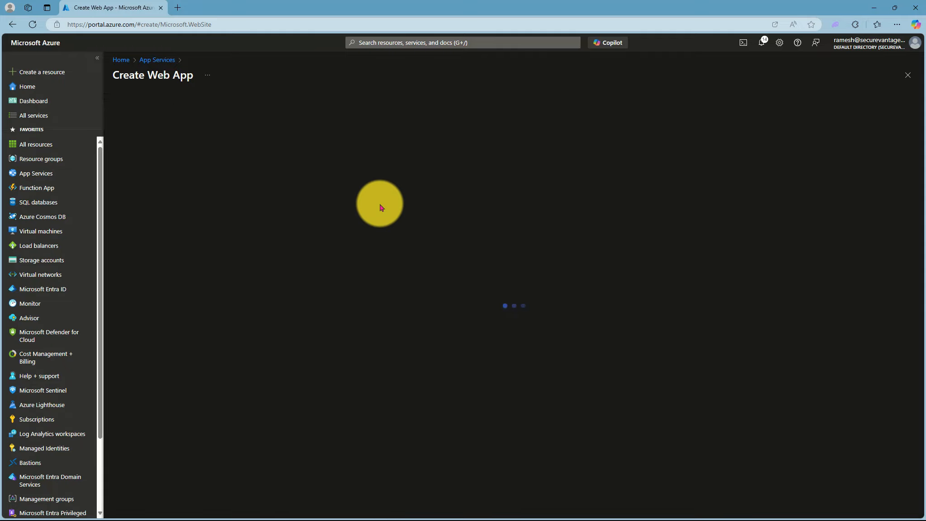
- Assign the web app to the resource group rg-myAustraliaWebApp and name it myAustraliaWebApp
{"action": "left_click", "coordinate": [286, 216]}
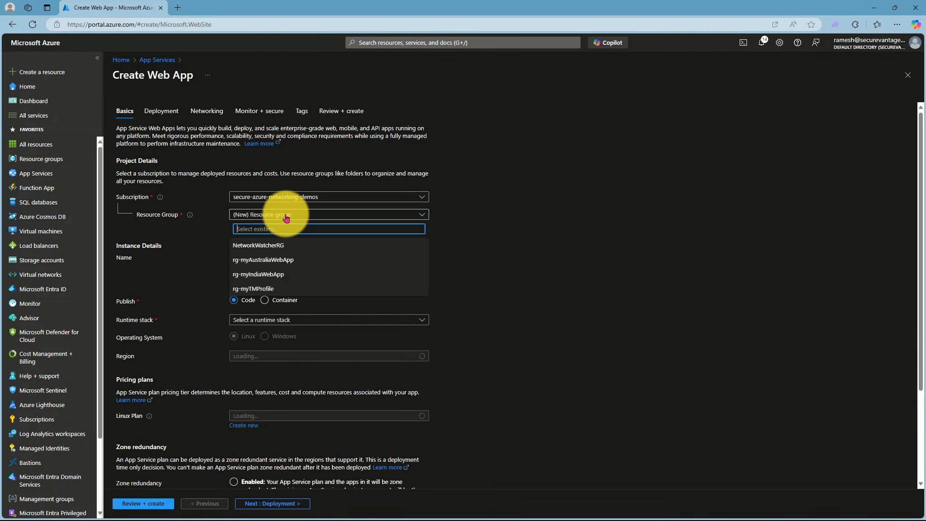
{"action": "left_click", "coordinate": [261, 260]}
{"action": "scroll", "coordinate": [407, 267], "scroll_direction": "down", "scroll_amount": 1}
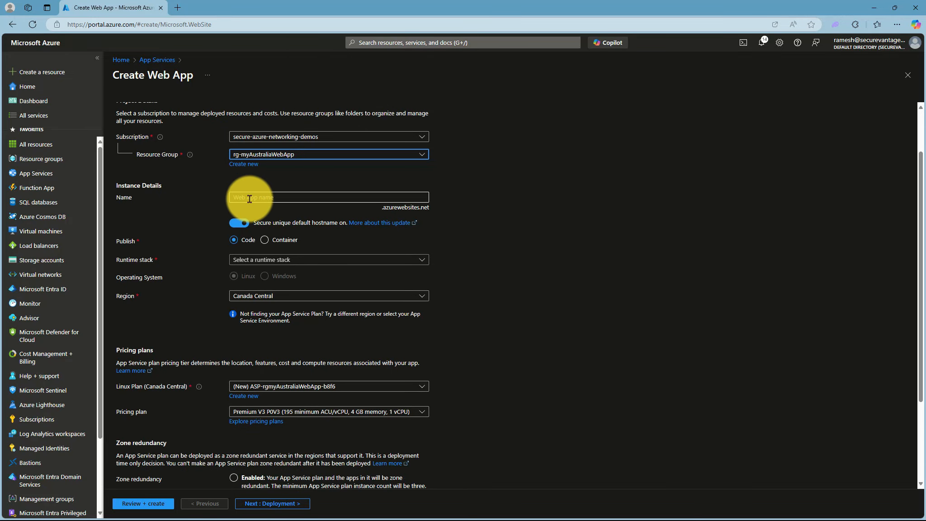
{"action": "left_click", "coordinate": [248, 197]}
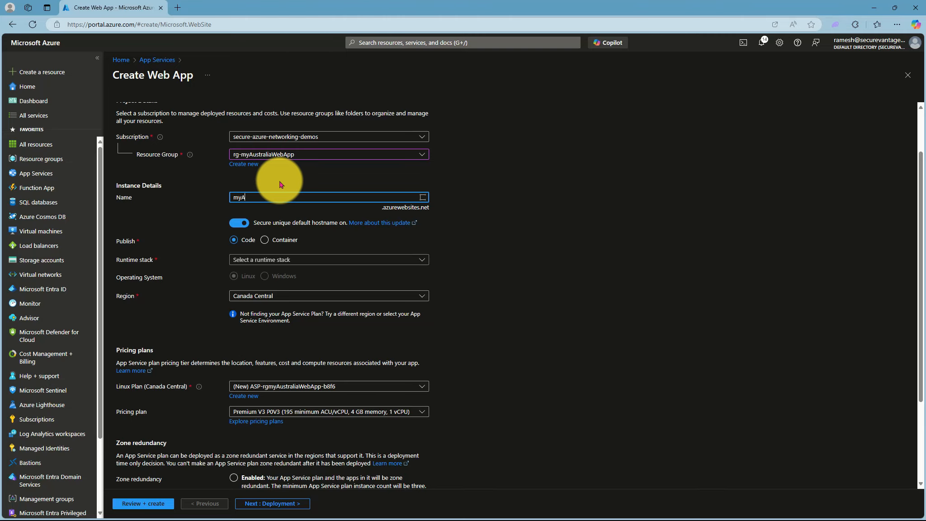
{"action": "type", "text": "myAustraliaWebApp"}
- Set the web app's runtime stack to ASP.NET V4.8 and its region to Australia East
{"action": "scroll", "coordinate": [354, 278], "scroll_direction": "down", "scroll_amount": 1}
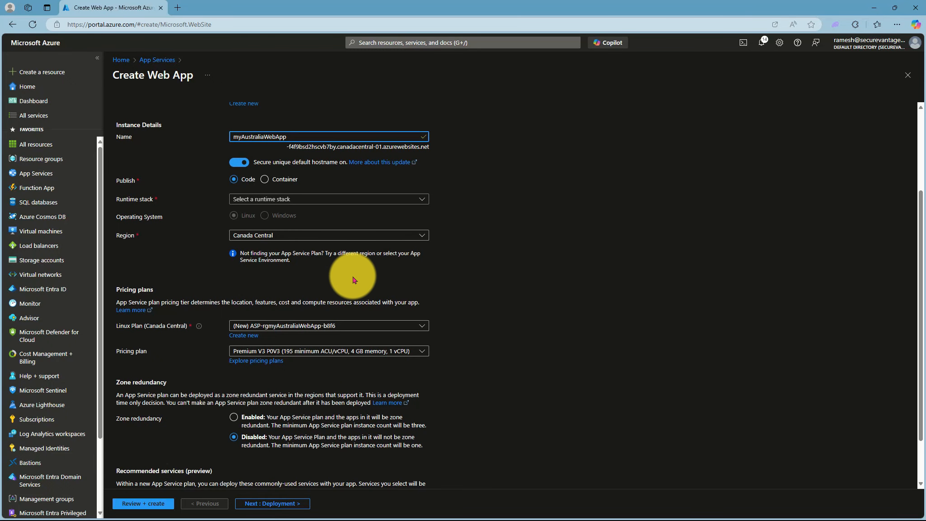
{"action": "left_click", "coordinate": [291, 199]}
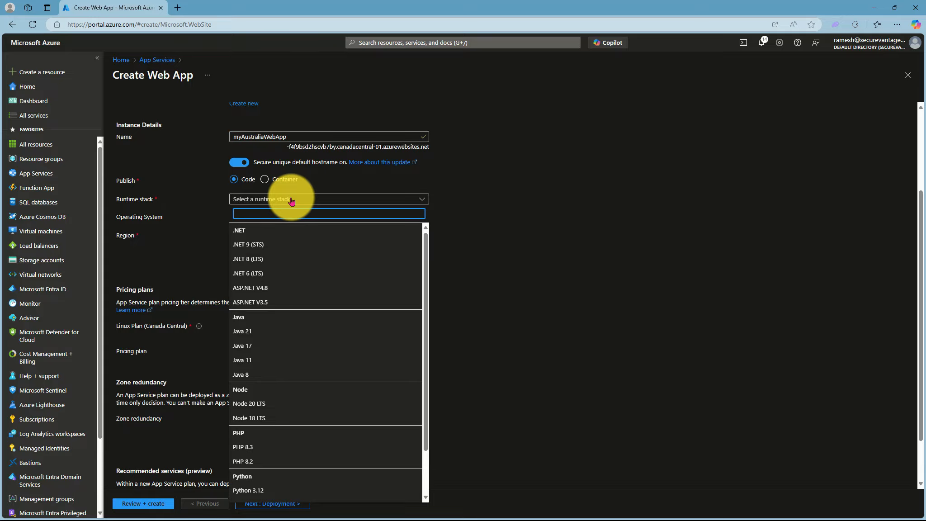
{"action": "left_click", "coordinate": [257, 289]}
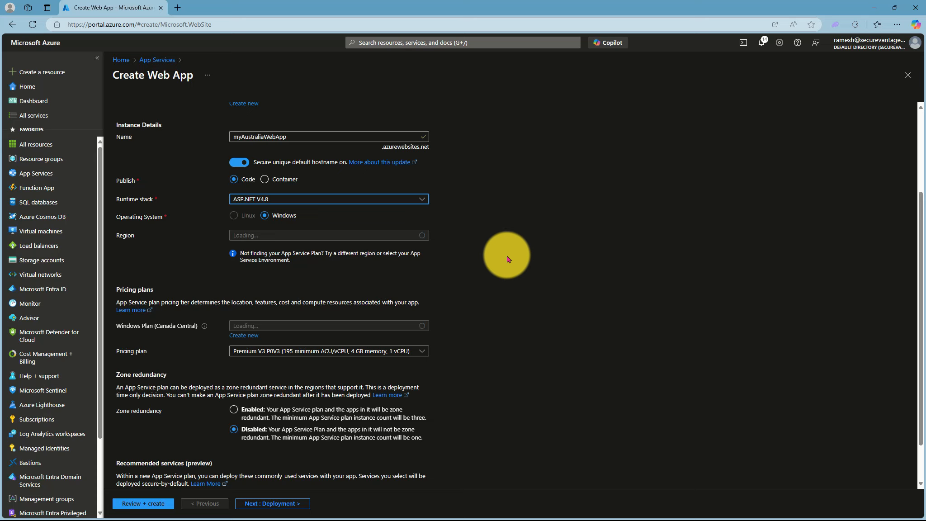
{"action": "left_click", "coordinate": [343, 235]}
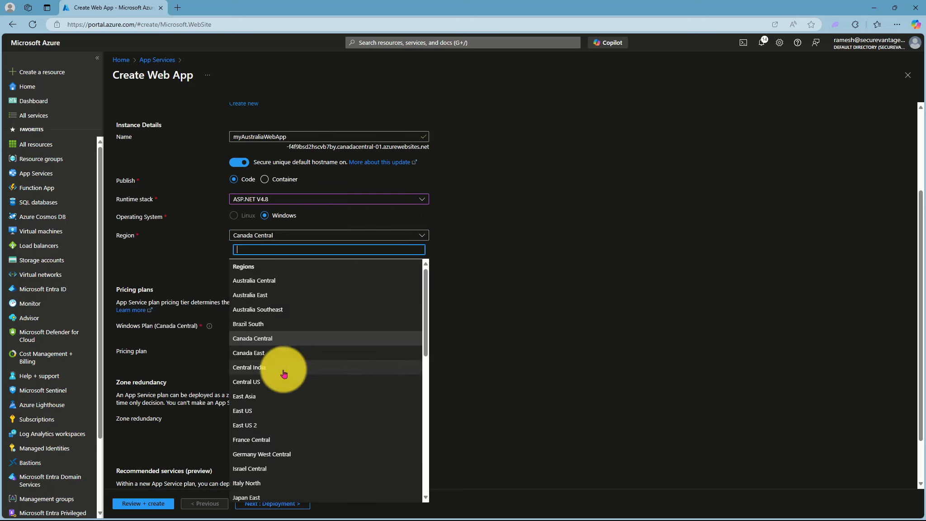
{"action": "left_click", "coordinate": [249, 367]}
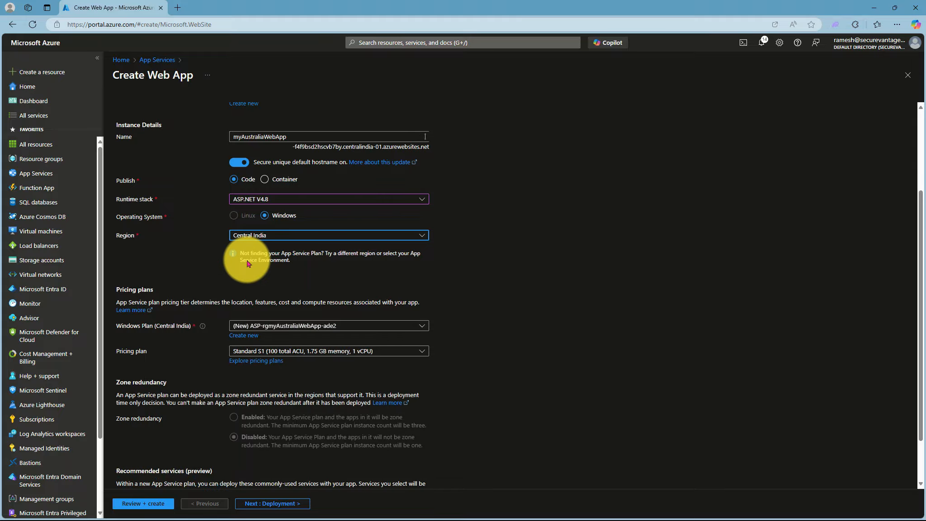
{"action": "left_click", "coordinate": [268, 235]}
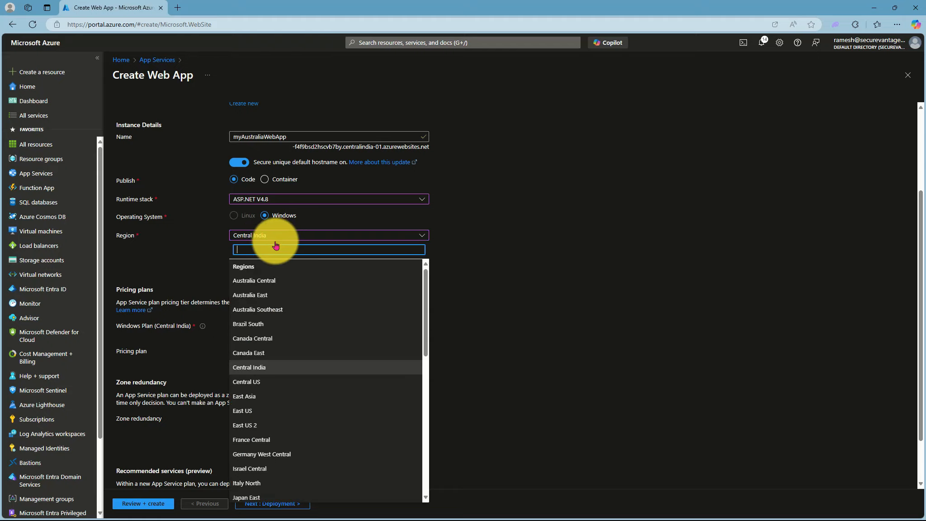
{"action": "left_click", "coordinate": [268, 295]}
- Create a new App Service plan named plan-myAustraliaWebApp for the web app
{"action": "scroll", "coordinate": [389, 296], "scroll_direction": "down", "scroll_amount": 1}
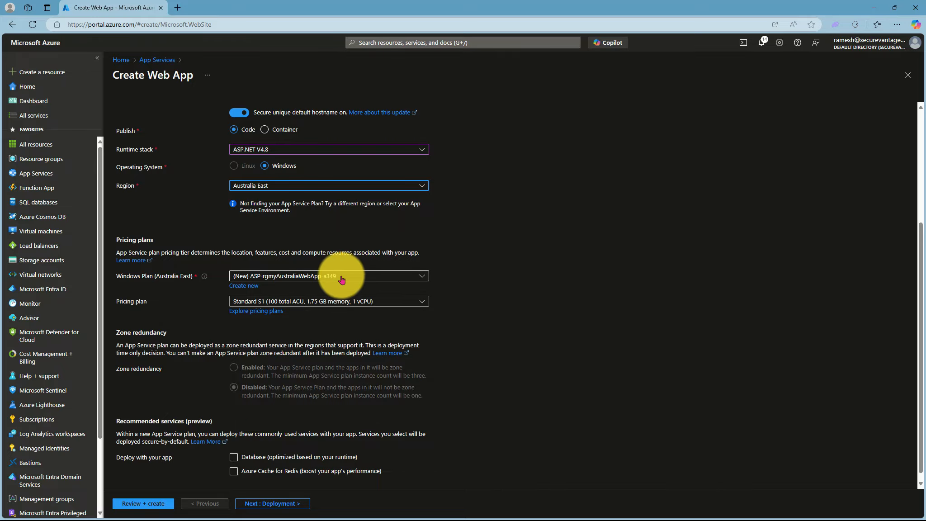
{"action": "left_click", "coordinate": [241, 287]}
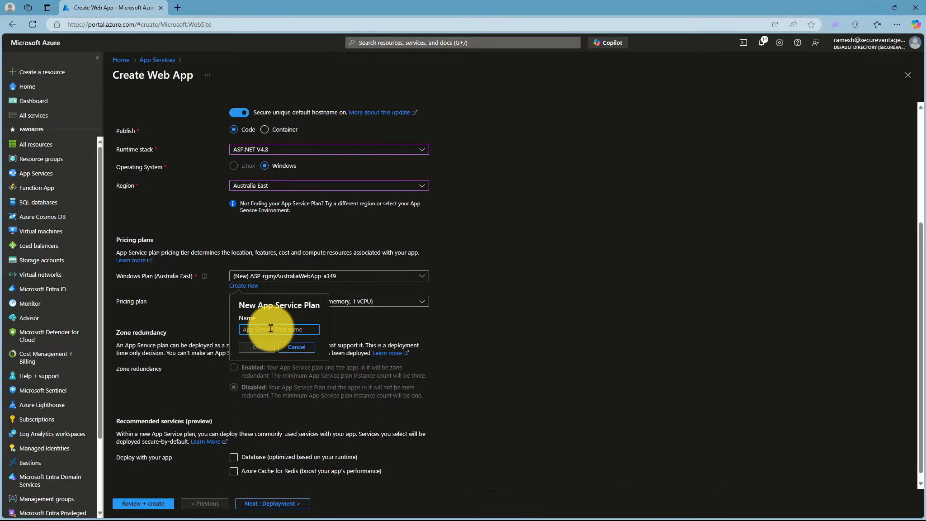
{"action": "type", "text": "plan-myAustraliaWebApp"}
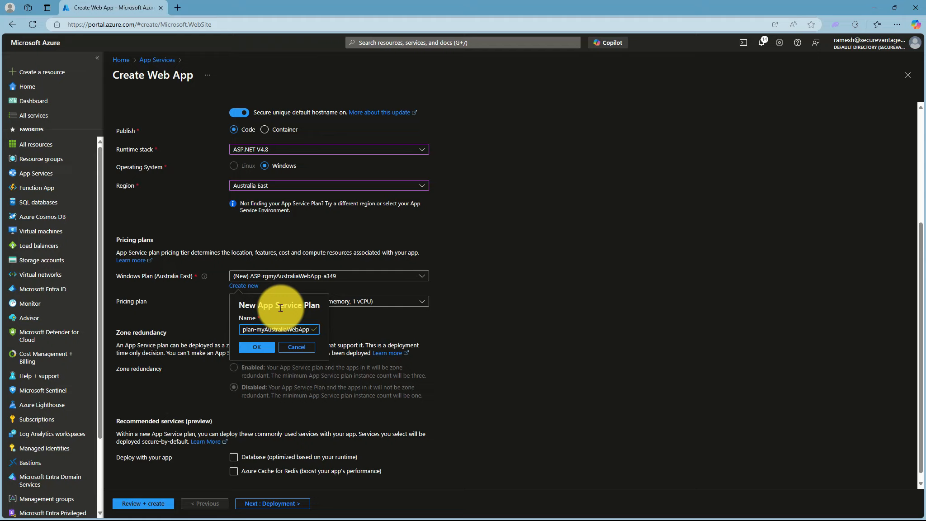
{"action": "left_click", "coordinate": [256, 347]}
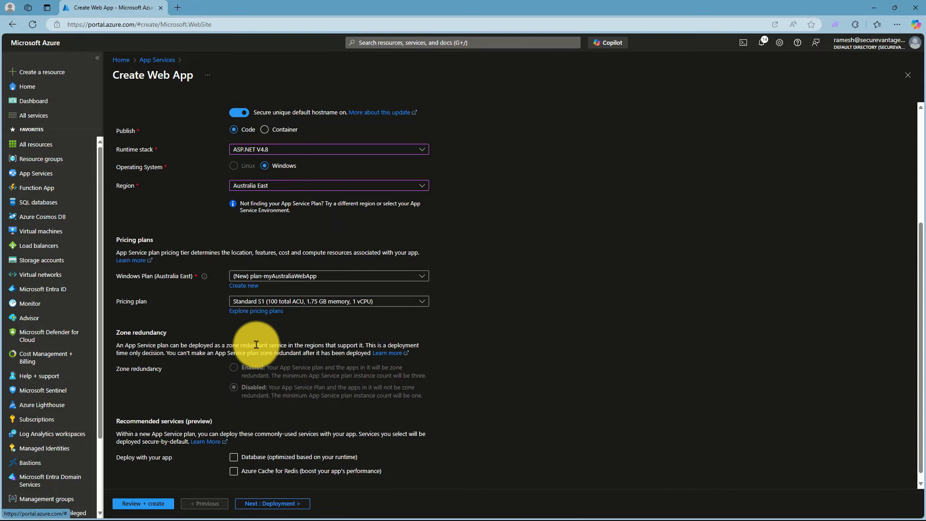
{"action": "scroll", "coordinate": [349, 319], "scroll_direction": "down", "scroll_amount": 1}
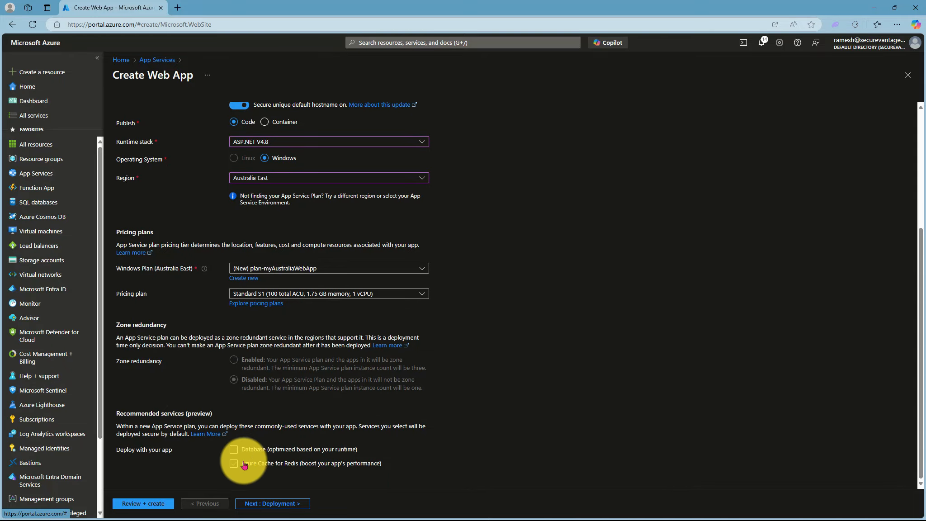
- Keep the default deployment and networking settings, disable Application Insights and create the Australian web app
{"action": "left_click", "coordinate": [260, 504]}
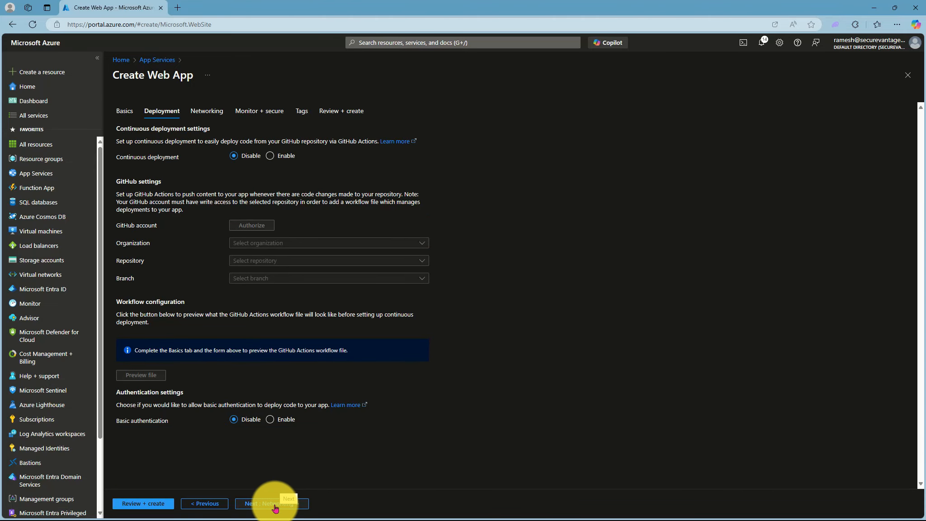
{"action": "left_click", "coordinate": [275, 506]}
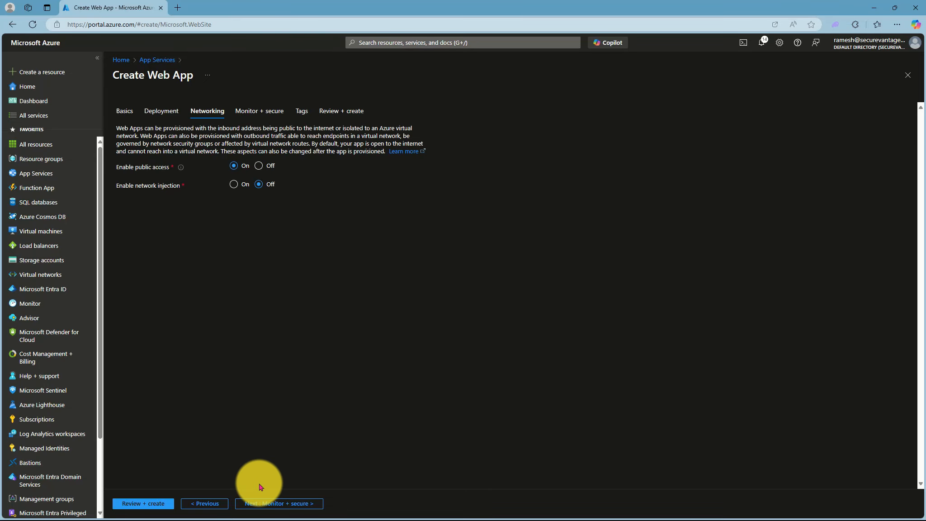
{"action": "left_click", "coordinate": [274, 503]}
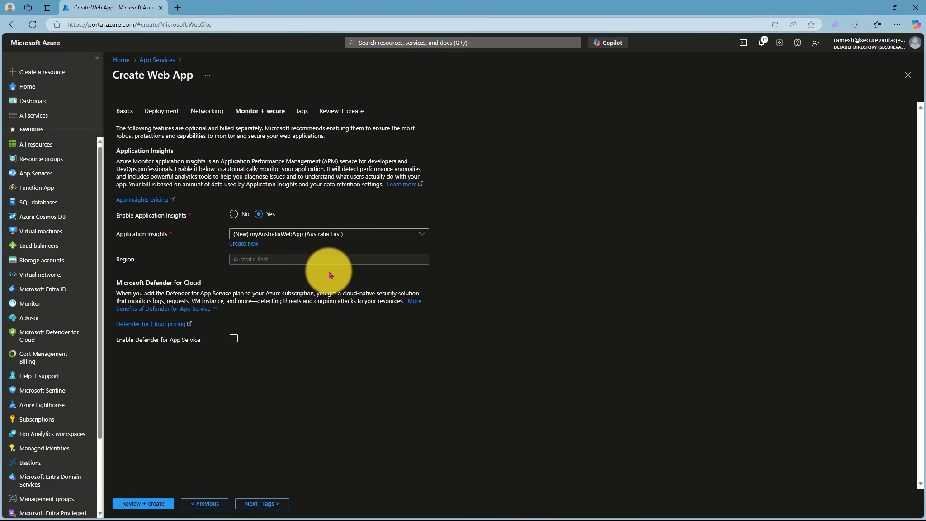
{"action": "left_click", "coordinate": [233, 213]}
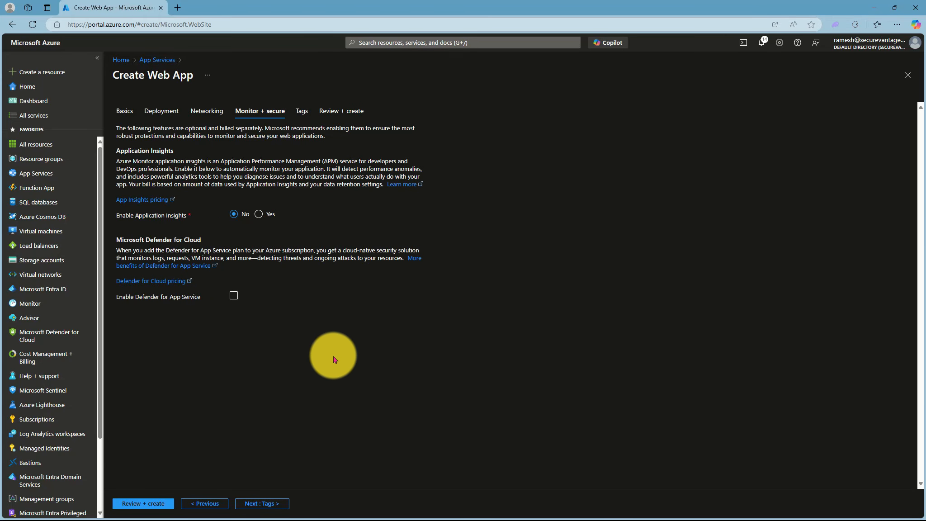
{"action": "left_click", "coordinate": [143, 503]}
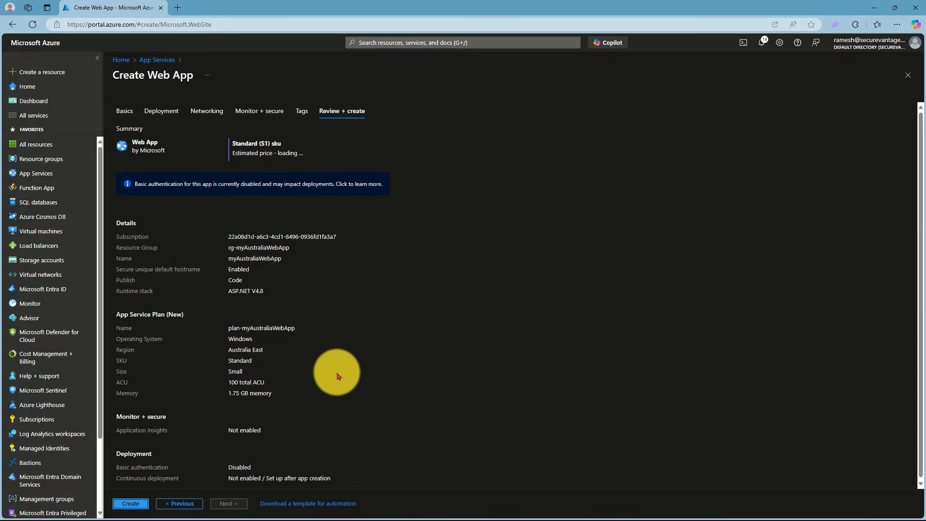
{"action": "left_click", "coordinate": [131, 503]}
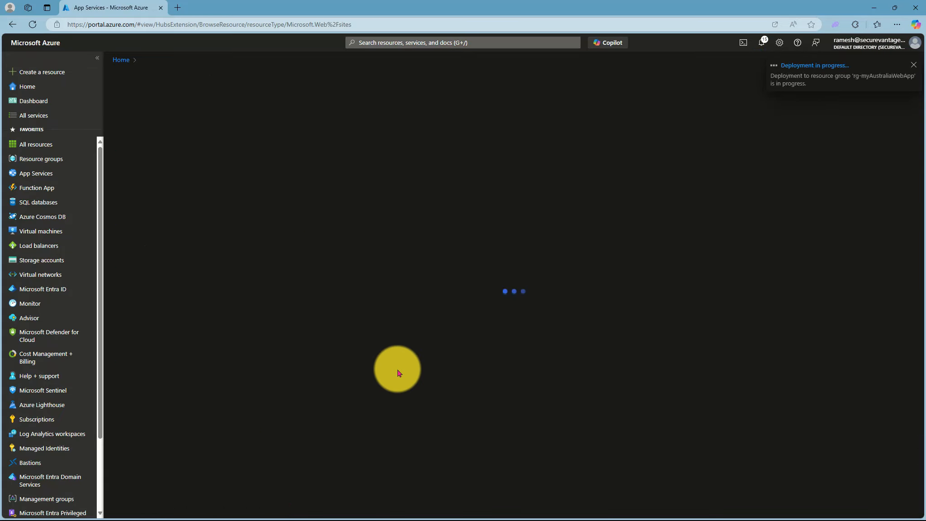
- Start another Web App from App Services in the resource group rg-myIndiaWebApp and name it myIndiaWebApp
{"action": "left_click", "coordinate": [38, 179]}
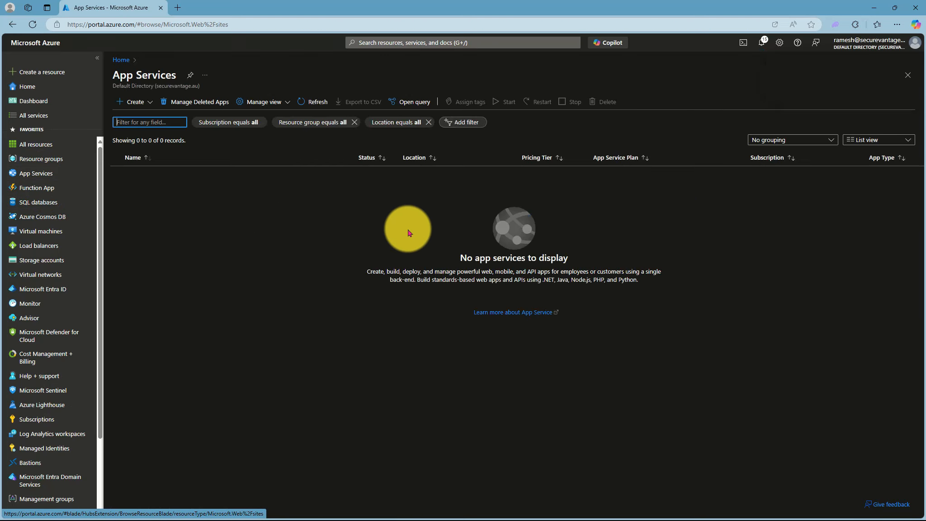
{"action": "left_click", "coordinate": [135, 103]}
{"action": "left_click", "coordinate": [144, 113]}
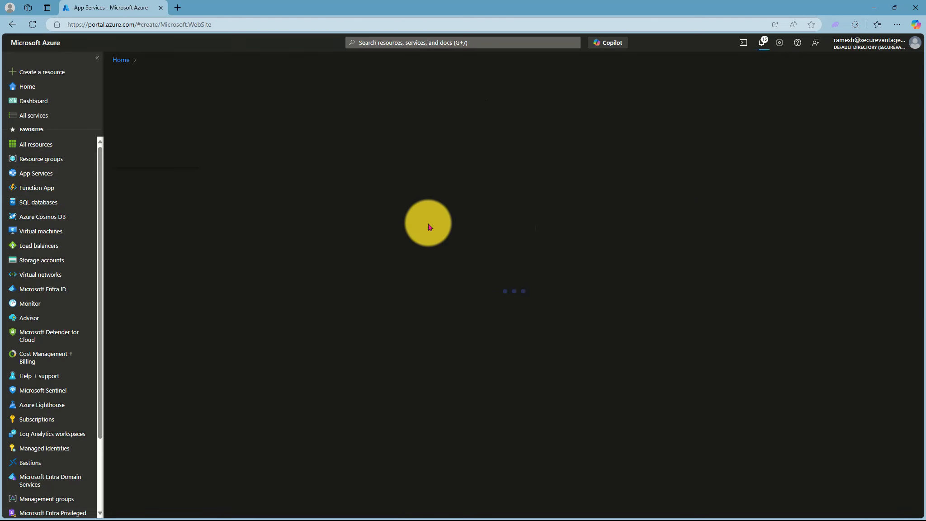
{"action": "left_click", "coordinate": [312, 215]}
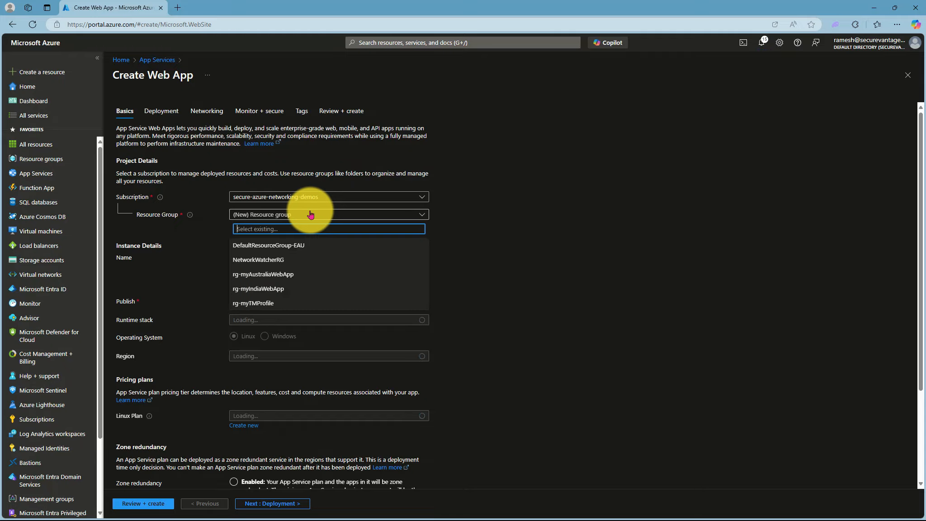
{"action": "left_click", "coordinate": [275, 289]}
{"action": "left_click", "coordinate": [263, 257]}
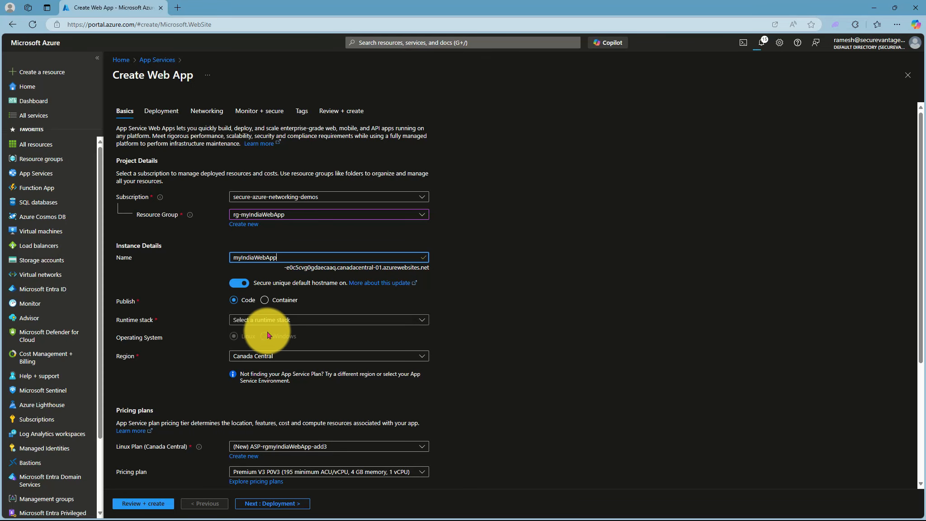
- Set the Indian web app's runtime stack to ASP.NET V4.8 and its region to Central India
{"action": "left_click", "coordinate": [273, 319]}
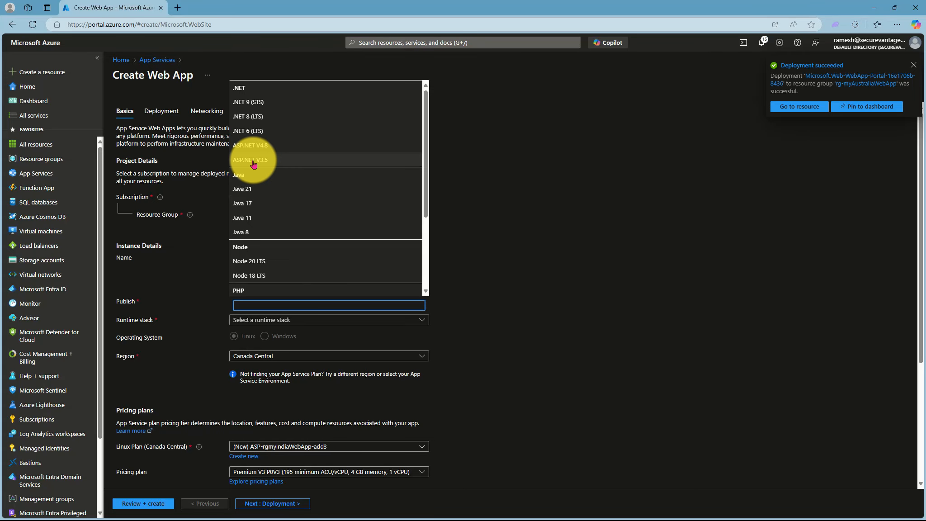
{"action": "left_click", "coordinate": [267, 145]}
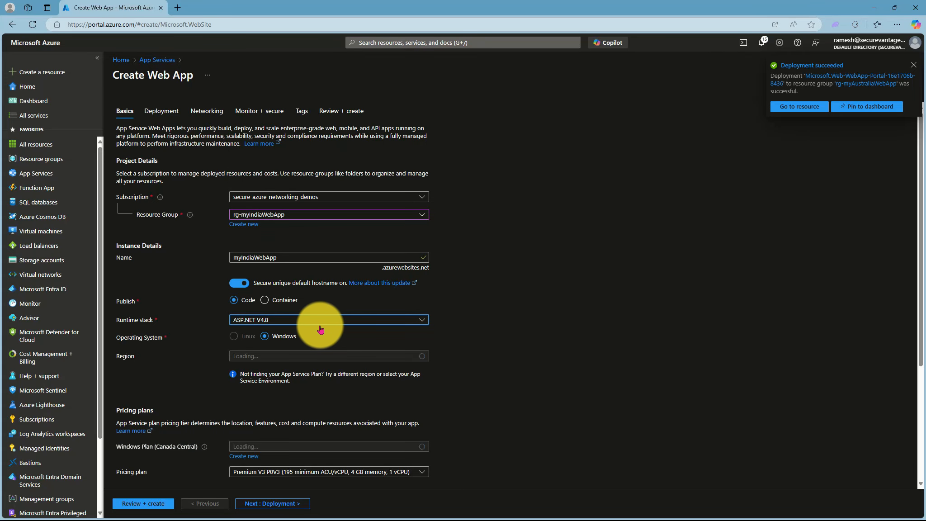
{"action": "scroll", "coordinate": [324, 323], "scroll_direction": "down", "scroll_amount": 3}
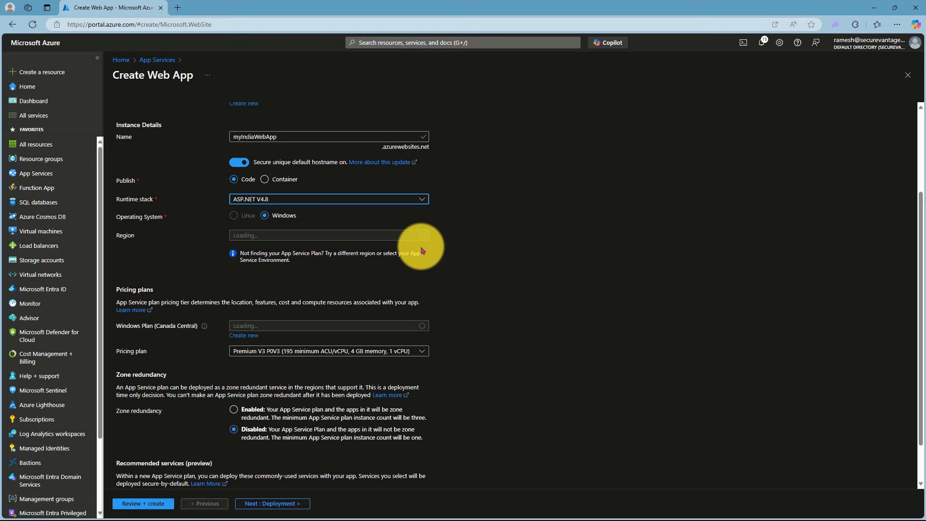
{"action": "scroll", "coordinate": [421, 247], "scroll_direction": "down", "scroll_amount": 1}
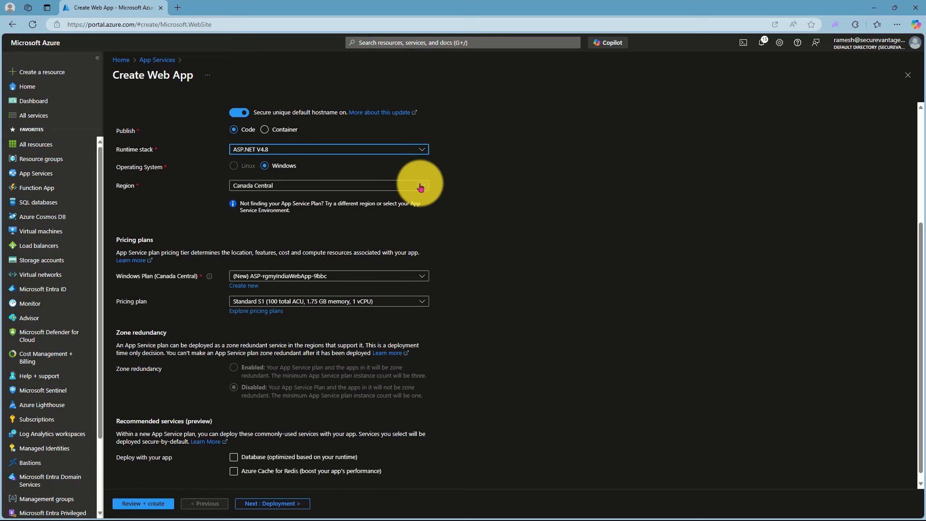
{"action": "left_click", "coordinate": [424, 186]}
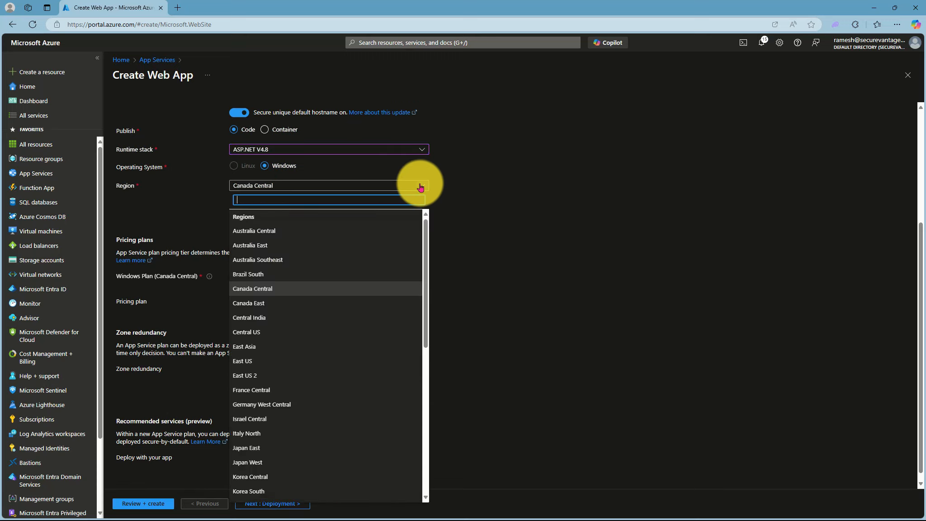
{"action": "left_click", "coordinate": [283, 316]}
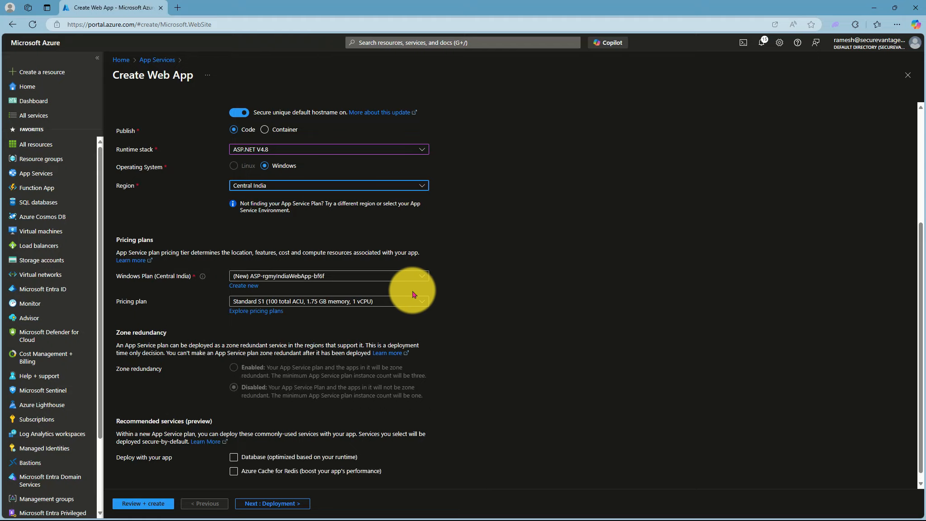
- Create a new App Service plan named plan-myIndiaWebApp for the Indian web app
{"action": "left_click", "coordinate": [254, 287]}
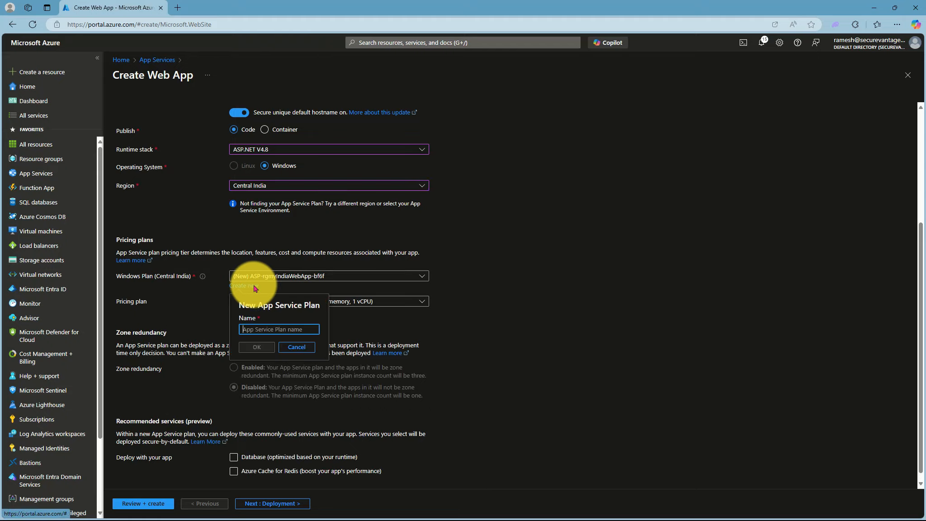
{"action": "type", "text": "plan-myIndiaWebApp"}
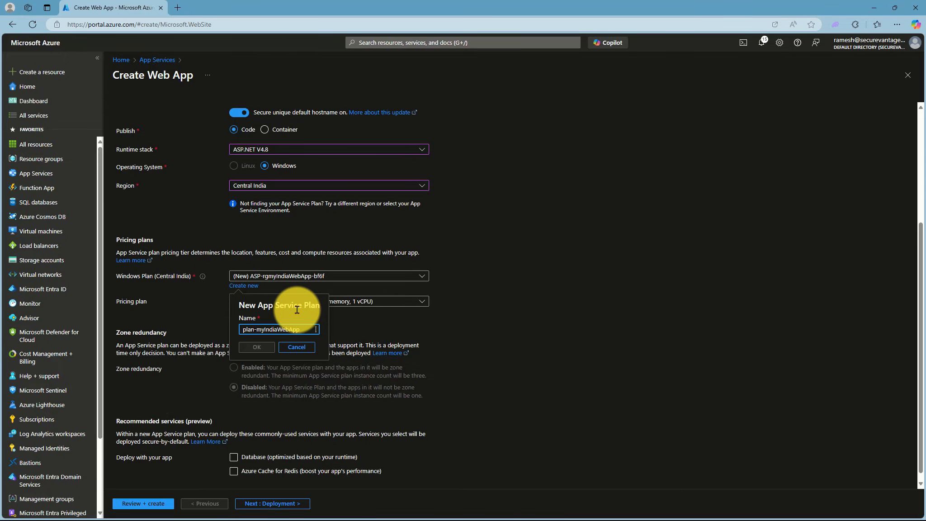
{"action": "left_click", "coordinate": [257, 347]}
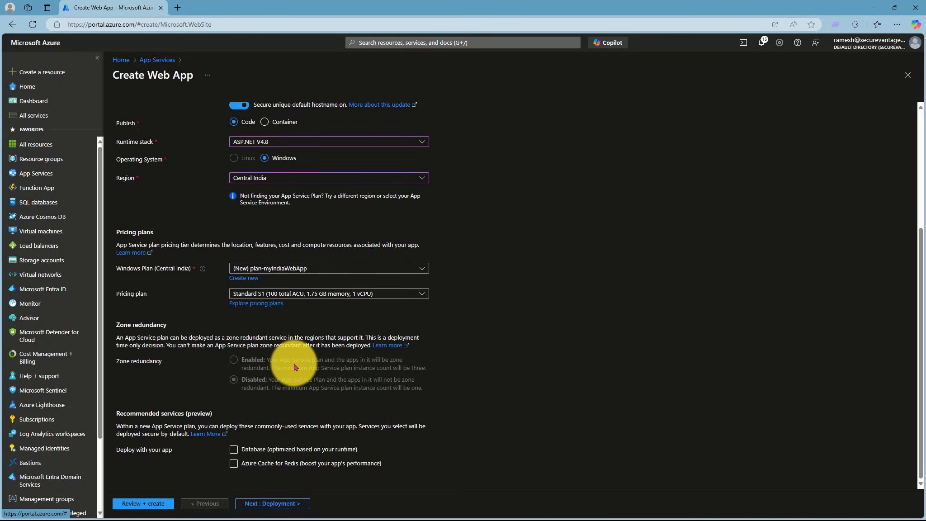
- Keep the default deployment and networking settings, disable Application Insights and create the Indian web app
{"action": "left_click", "coordinate": [270, 503]}
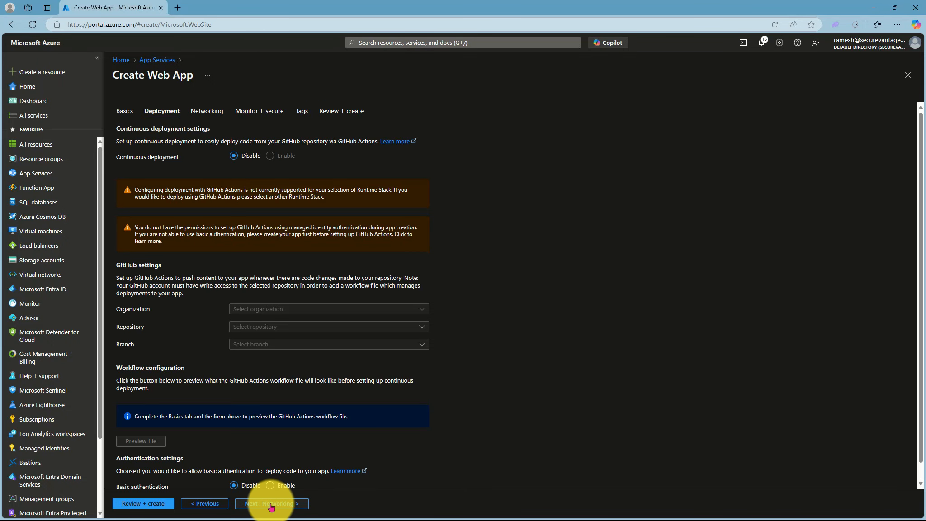
{"action": "left_click", "coordinate": [271, 504]}
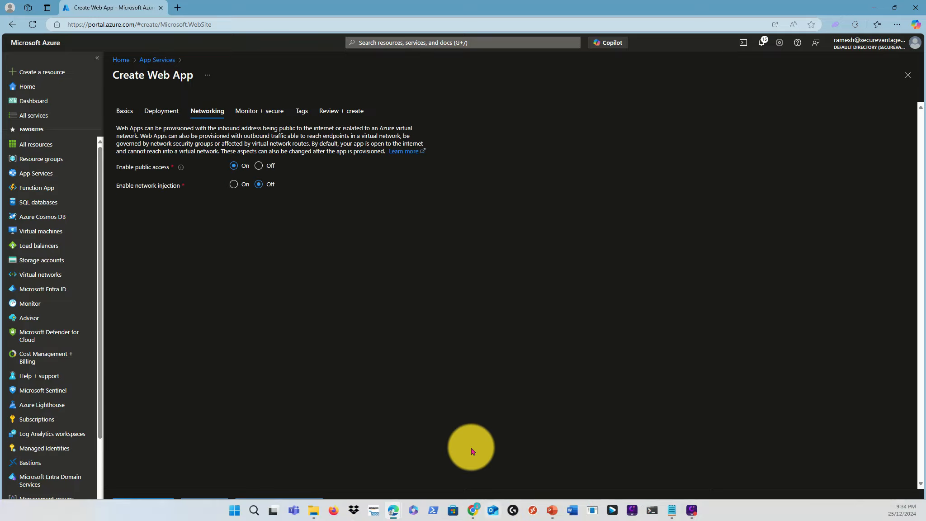
{"action": "left_click", "coordinate": [304, 504]}
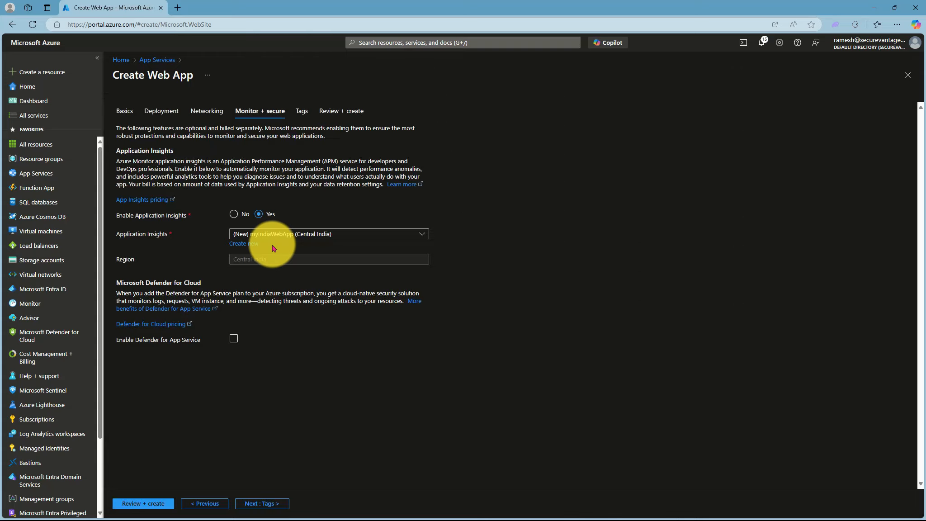
{"action": "left_click", "coordinate": [233, 214]}
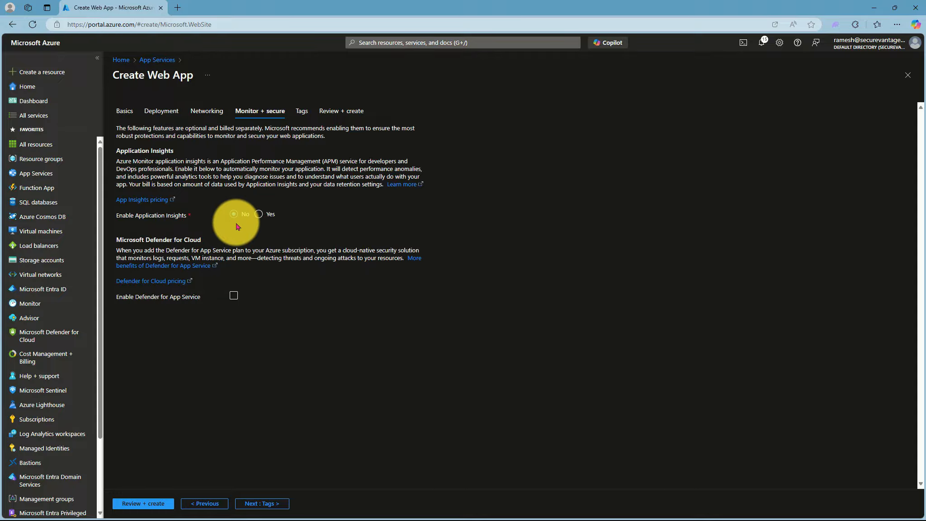
{"action": "left_click", "coordinate": [145, 503]}
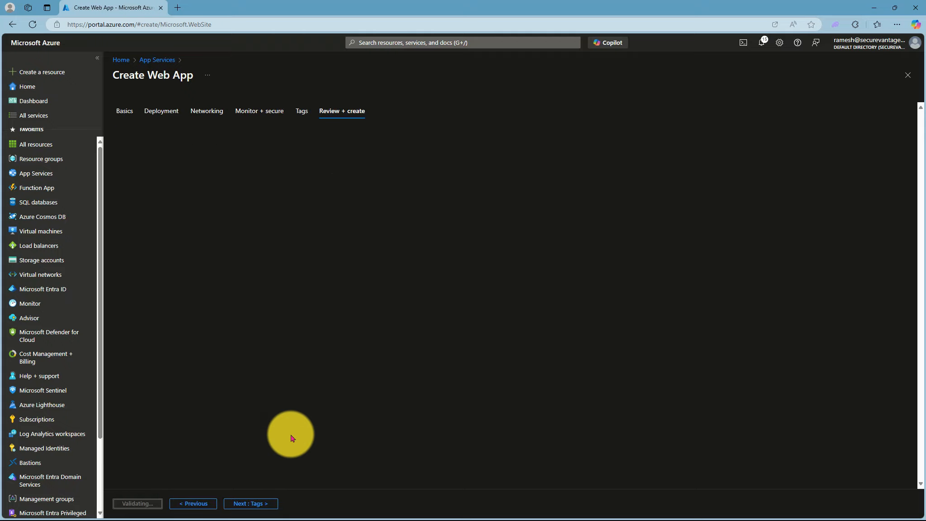
{"action": "left_click", "coordinate": [128, 503]}
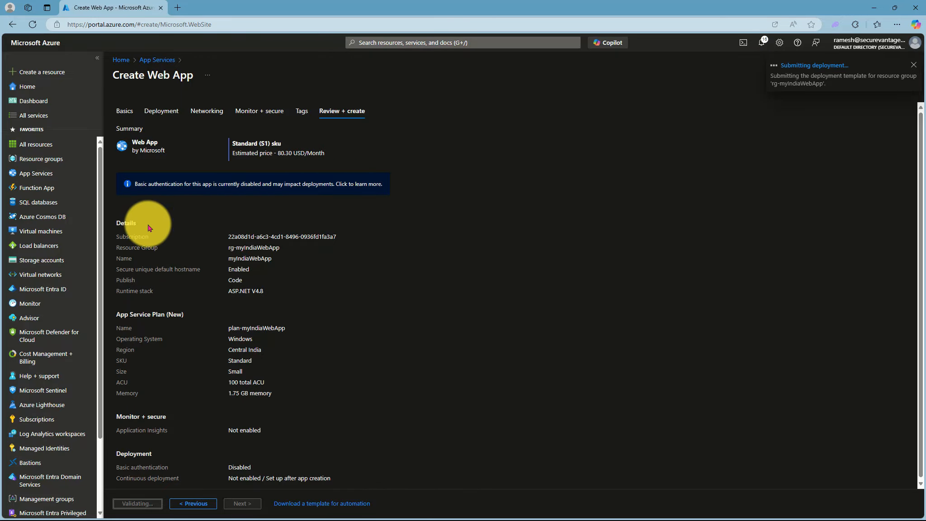
- Open the App Services list once the deployment is submitted and refresh it to check both web apps
{"action": "left_click", "coordinate": [38, 179]}
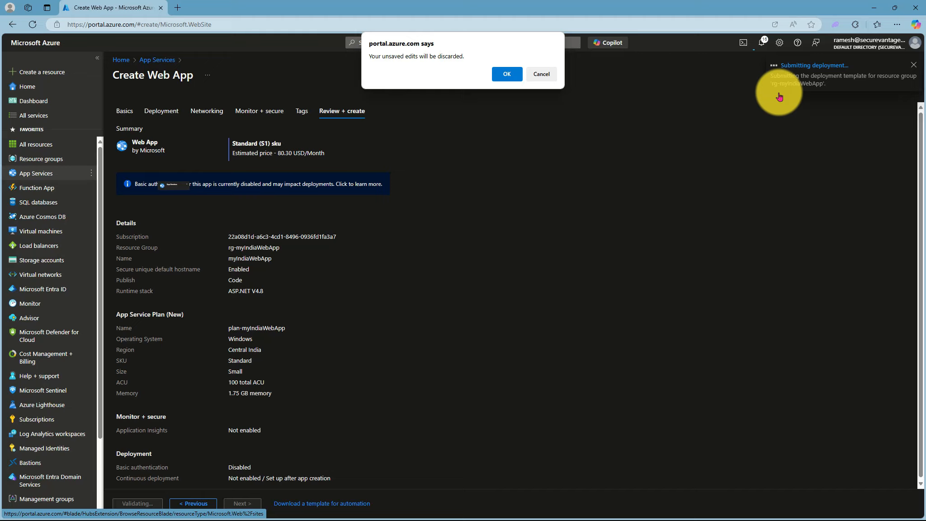
{"action": "left_click", "coordinate": [541, 75]}
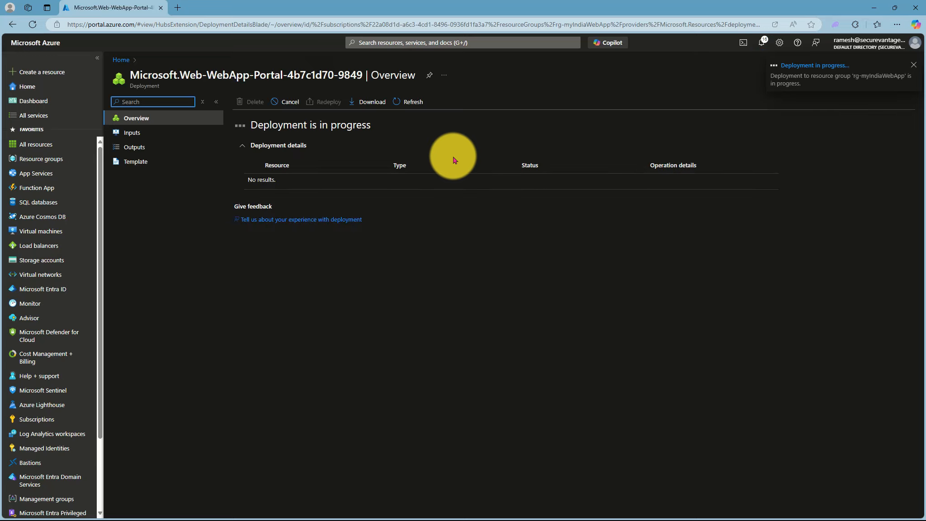
{"action": "left_click", "coordinate": [36, 174]}
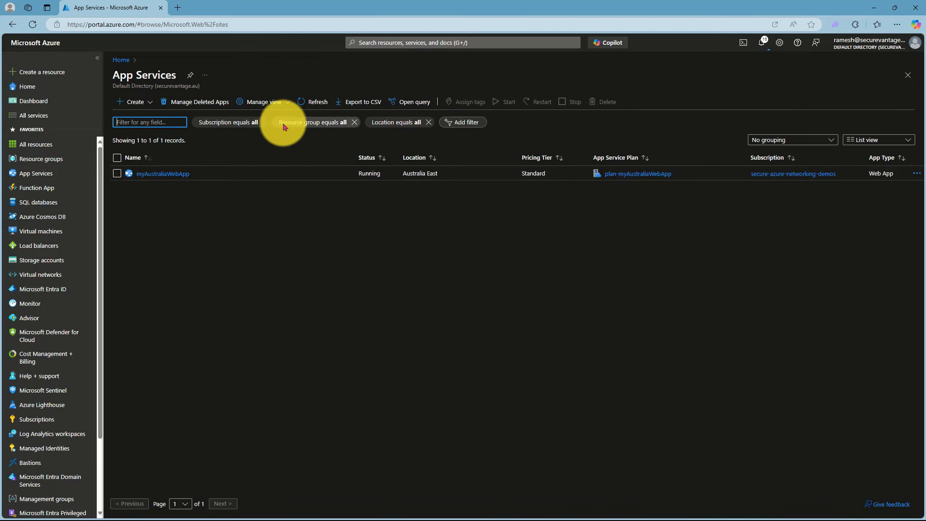
{"action": "left_click", "coordinate": [319, 102]}
{"action": "left_click", "coordinate": [319, 102]}
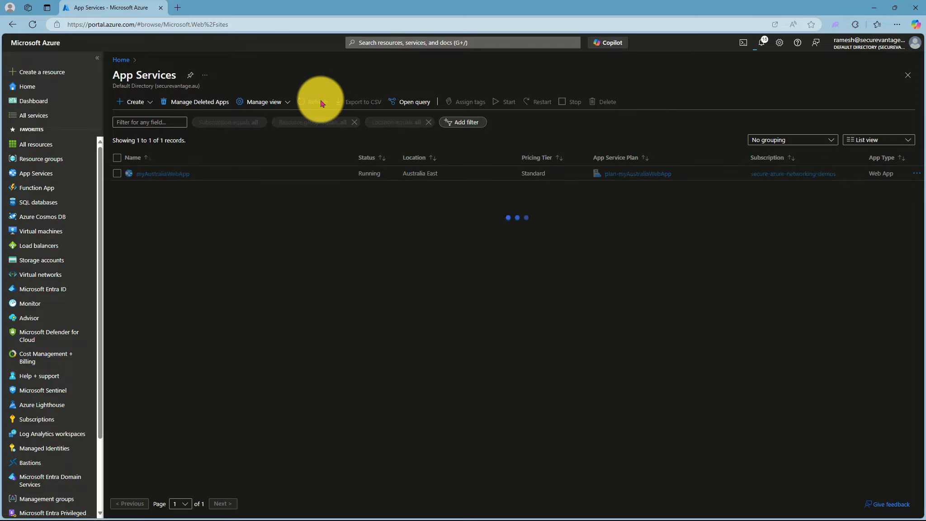
{"action": "left_click", "coordinate": [318, 101]}
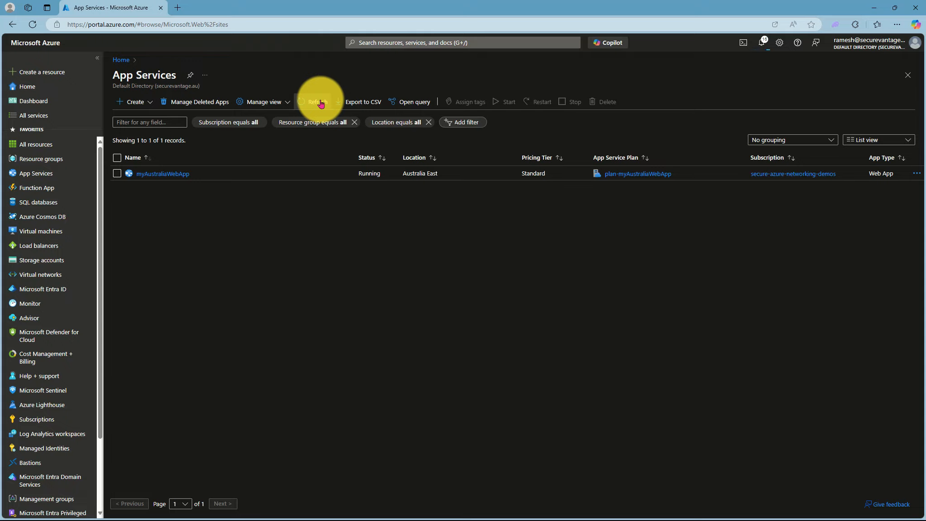
{"action": "left_click", "coordinate": [320, 103]}
{"action": "left_click", "coordinate": [313, 103]}
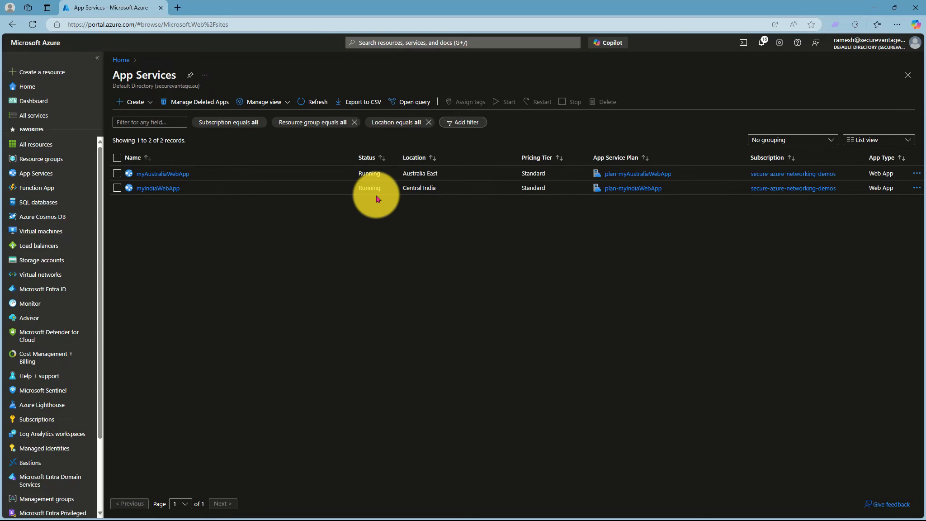
- Find Traffic Manager profiles, start creating a new profile and enter myTrafficManagerProfile as its name
{"action": "left_click", "coordinate": [382, 43]}
{"action": "type", "text": "Traffic Manager"}
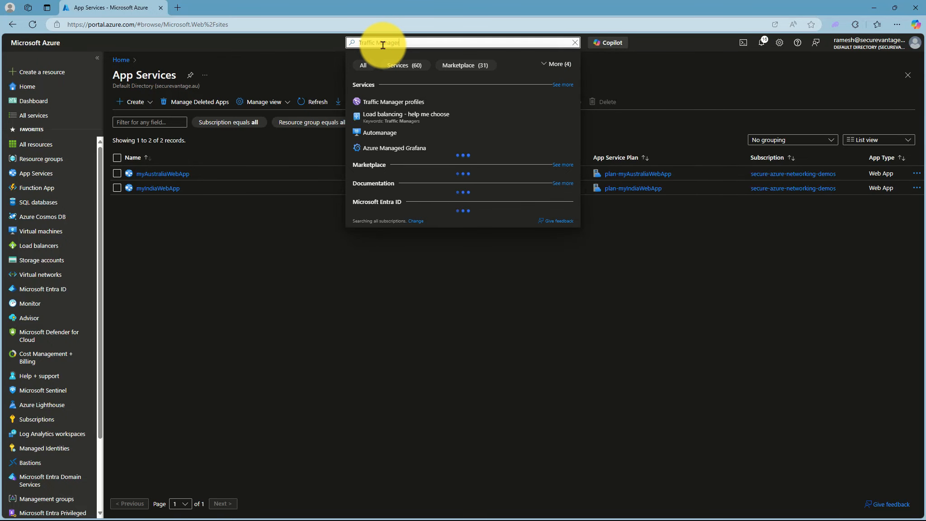
{"action": "left_click", "coordinate": [386, 102]}
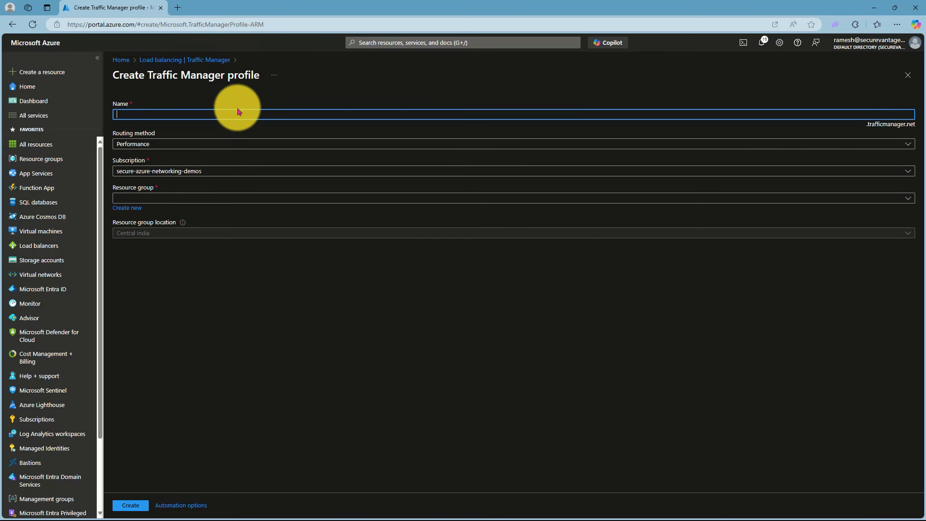
{"action": "type", "text": "ff"}
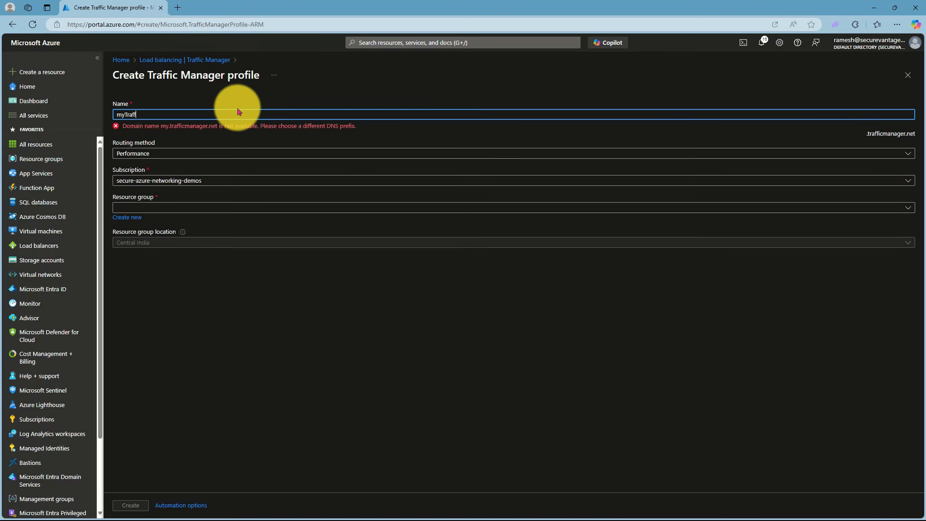
{"action": "type", "text": "icManager"}
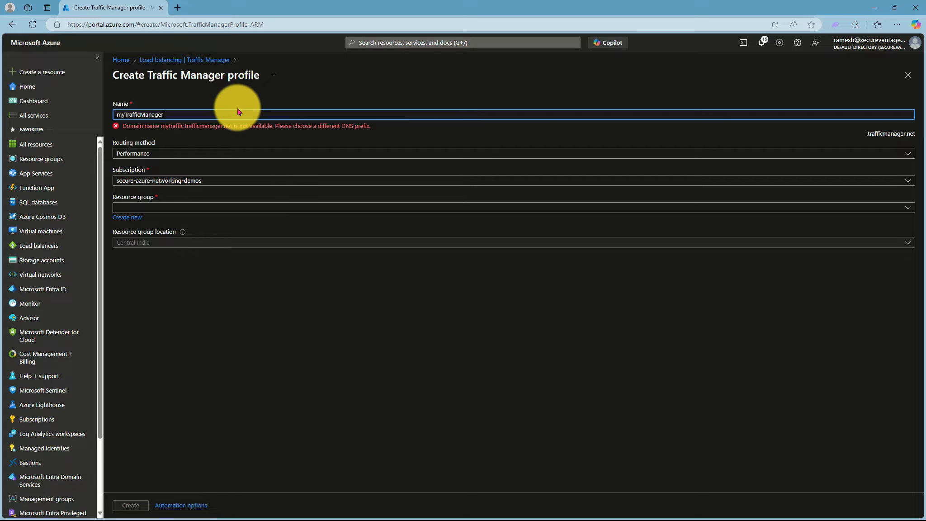
{"action": "type", "text": "Profile"}
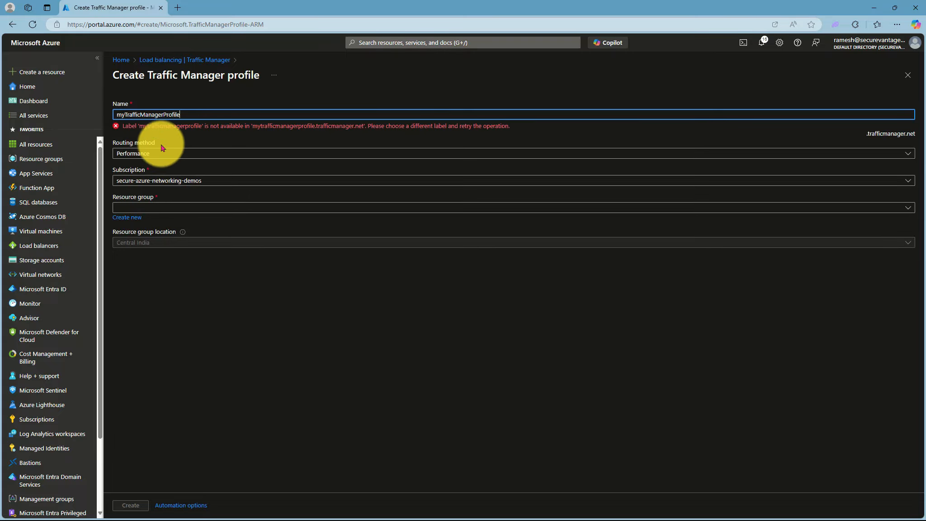
- Set the profile's routing method to Priority and its resource group to rg-myTMProfile
{"action": "left_click", "coordinate": [159, 154]}
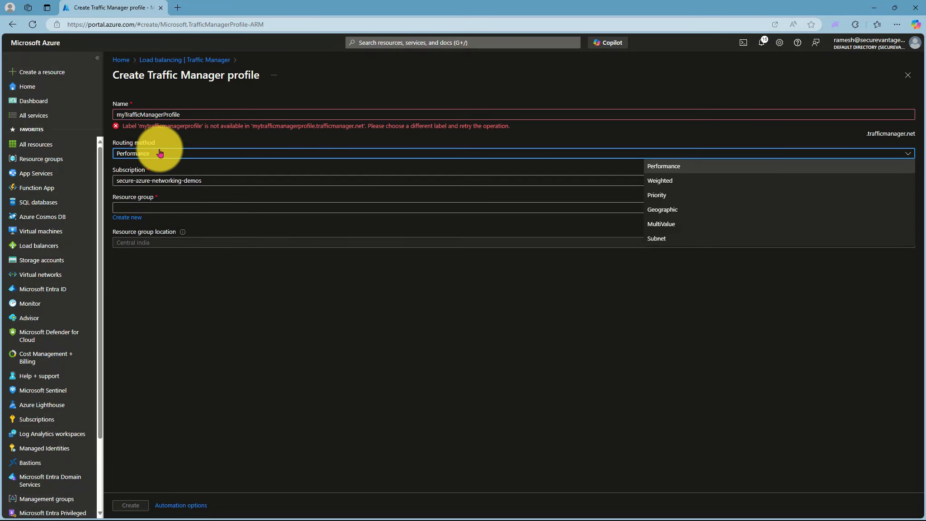
{"action": "left_click", "coordinate": [653, 195]}
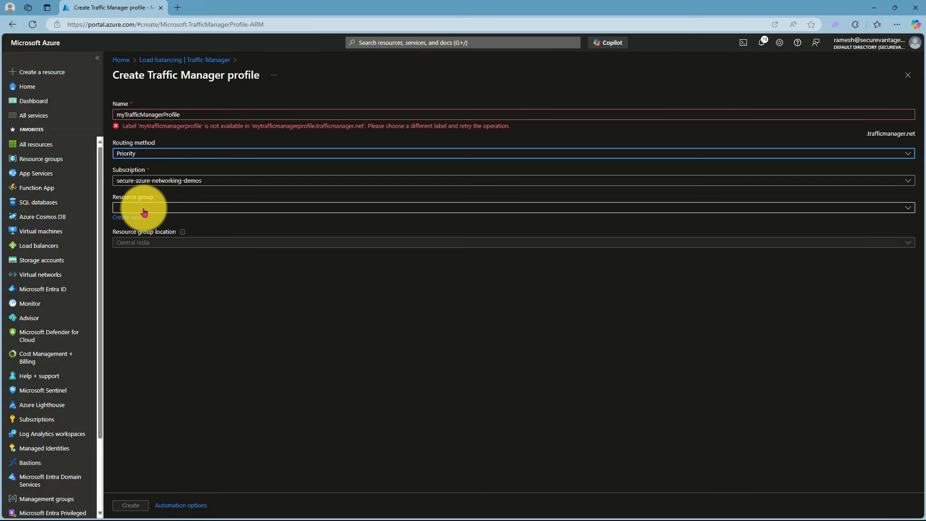
{"action": "left_click", "coordinate": [164, 207]}
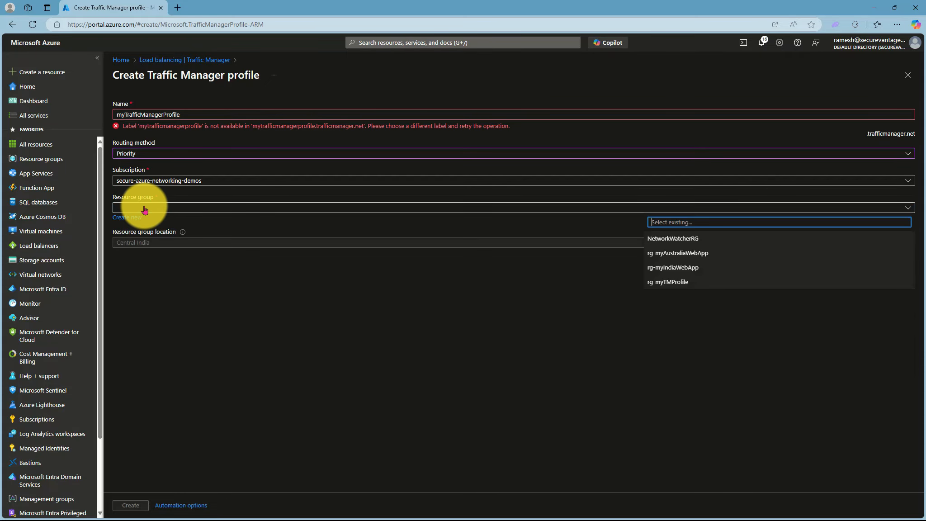
{"action": "left_click", "coordinate": [668, 283]}
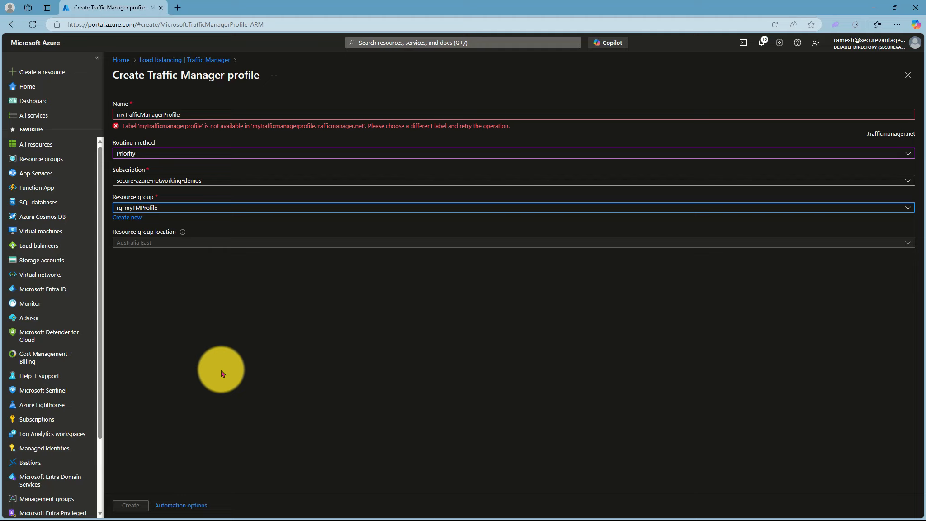
{"action": "left_click", "coordinate": [221, 370]}
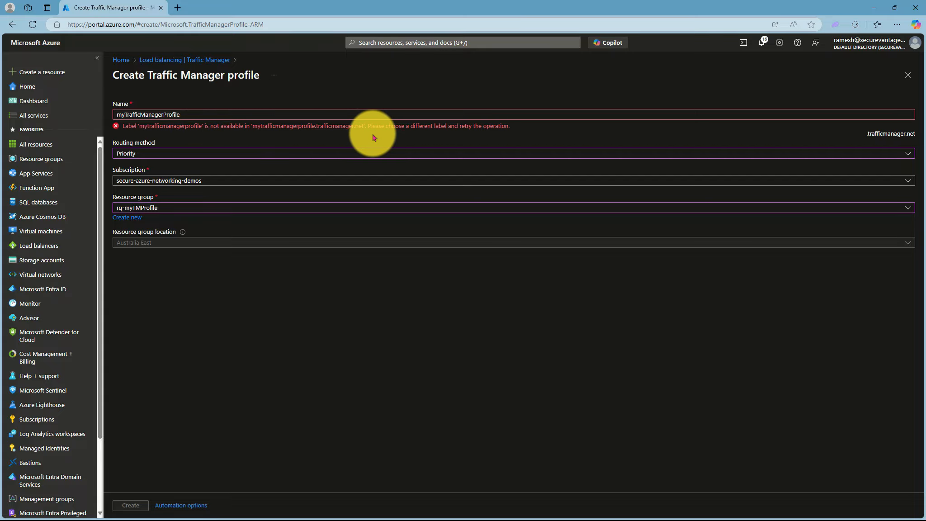
{"action": "left_click", "coordinate": [201, 111]}
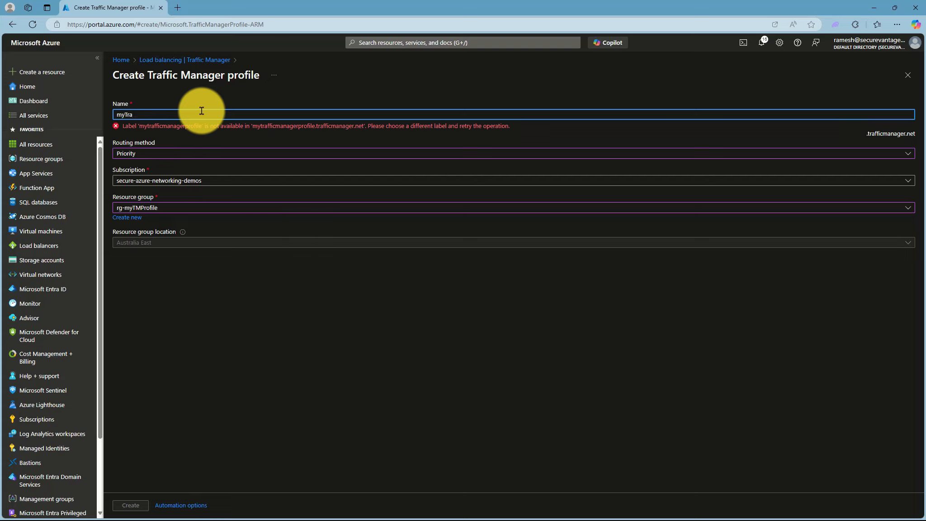
{"action": "type", "text": "myTr"}
{"action": "key", "text": "BackSpace"}
{"action": "type", "text": "M"}
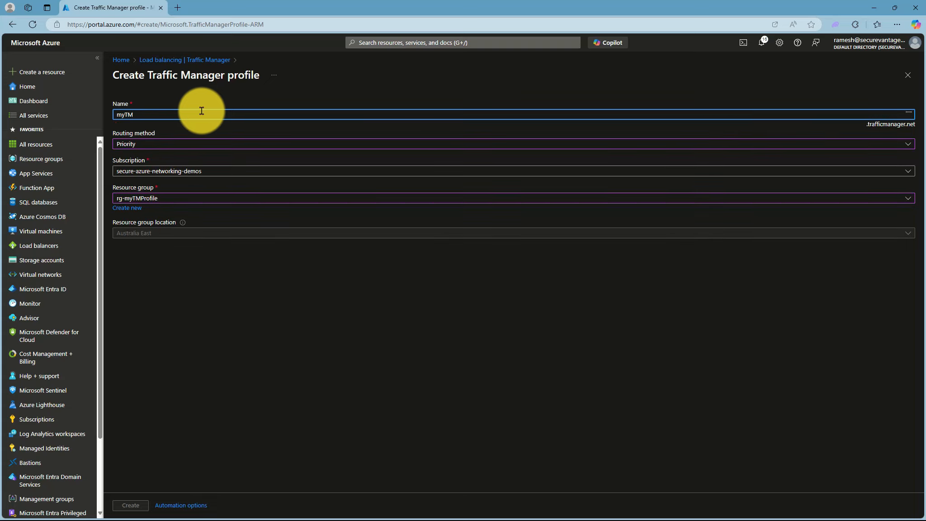
{"action": "type", "text": "P4754675465"}
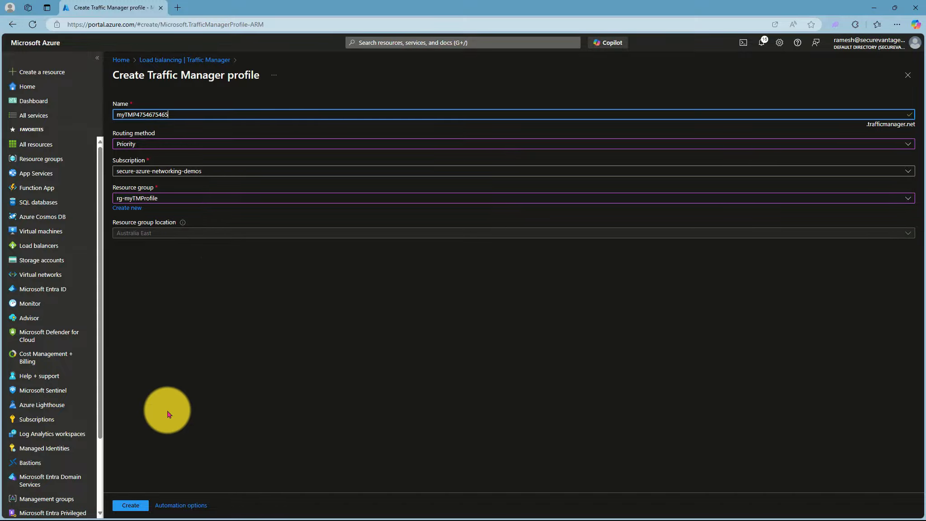
{"action": "left_click", "coordinate": [135, 505]}
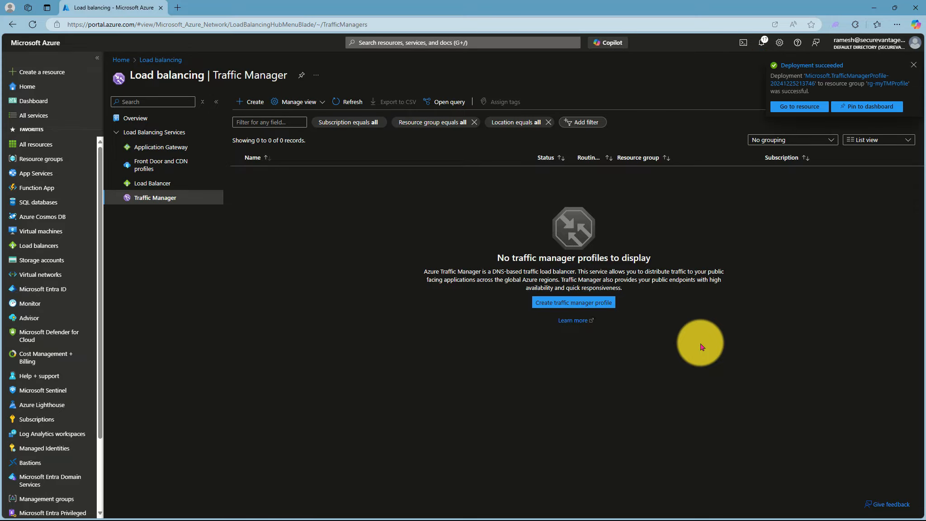
{"action": "left_click", "coordinate": [347, 103]}
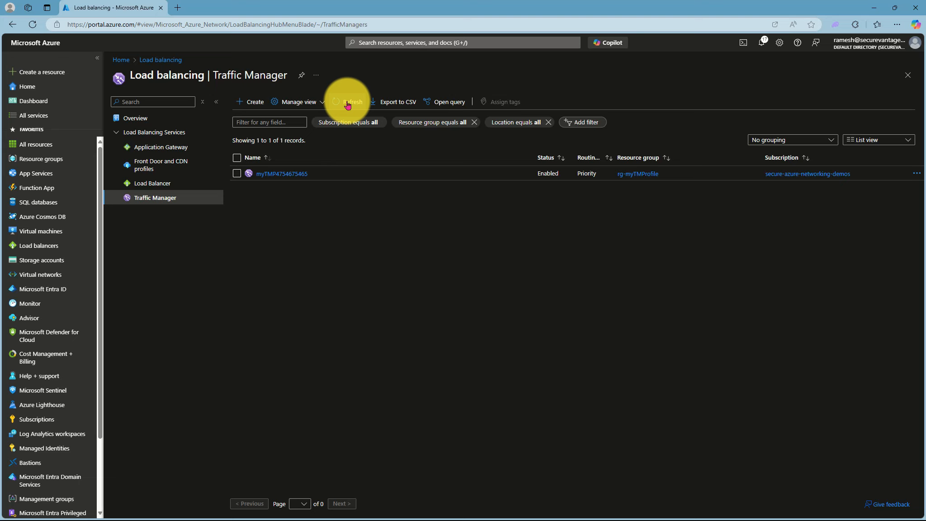
{"action": "left_click", "coordinate": [273, 174]}
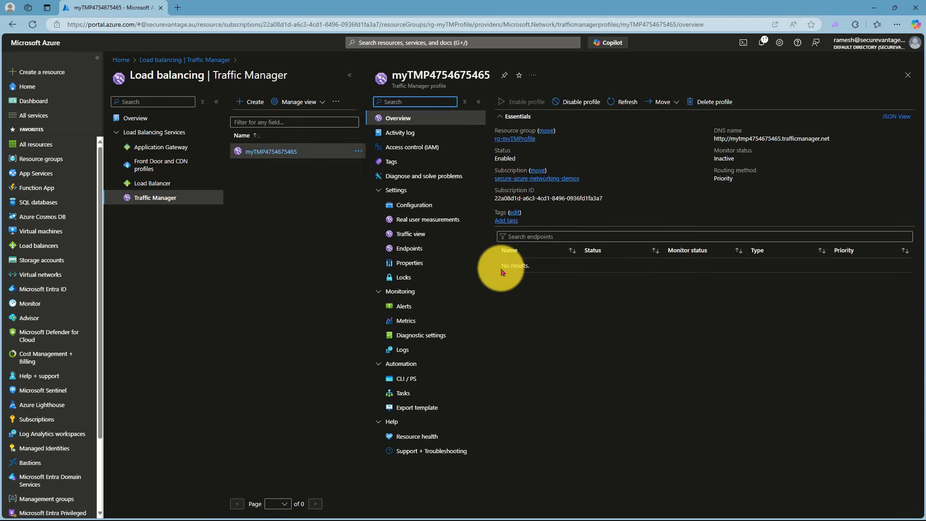
{"action": "left_click", "coordinate": [409, 249]}
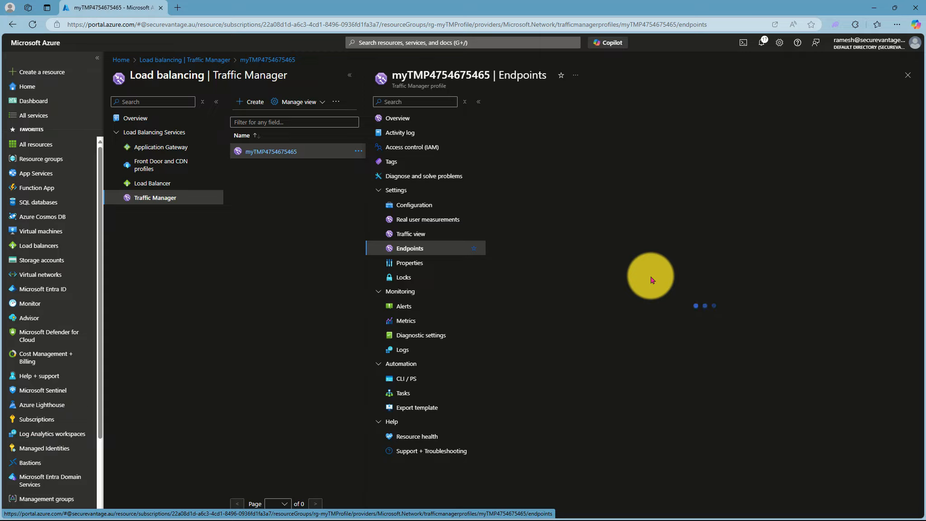
- Add an Azure endpoint named AustraliaEndpoint targeting the App Service myAustraliaWebApp, keeping priority 1 and health checks enabled
{"action": "left_click", "coordinate": [508, 101]}
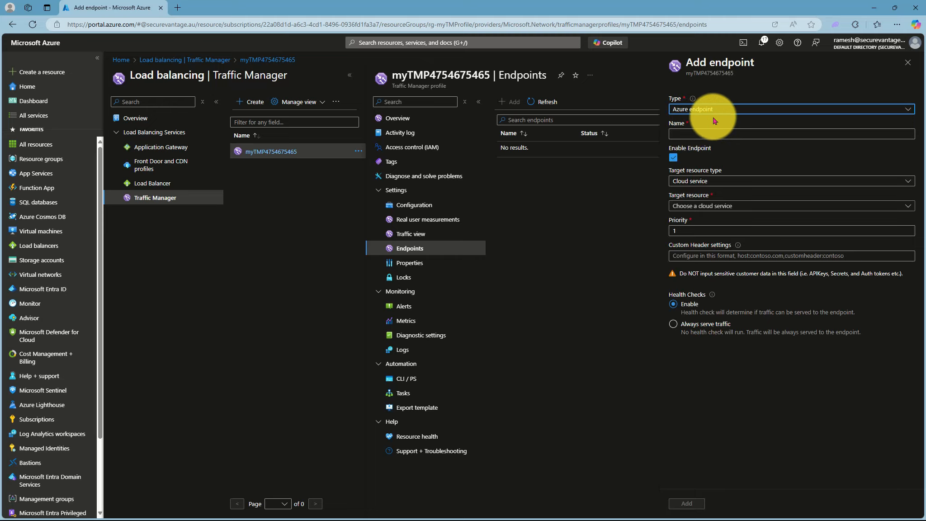
{"action": "left_click", "coordinate": [717, 113]}
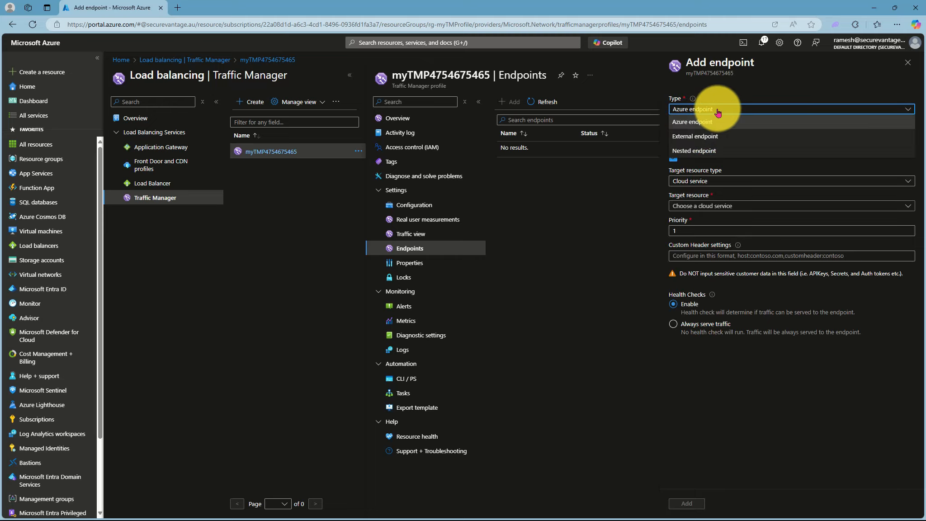
{"action": "left_click", "coordinate": [714, 122]}
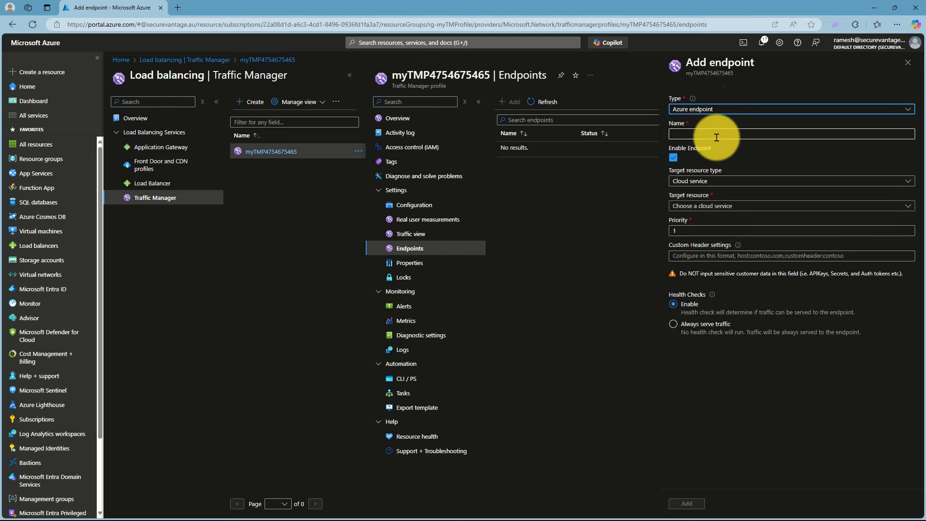
{"action": "left_click", "coordinate": [715, 136]}
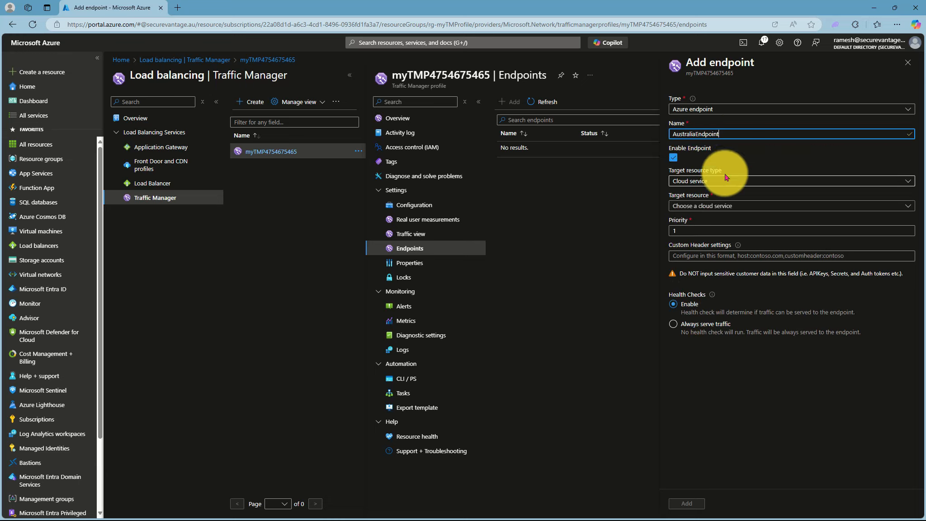
{"action": "left_click", "coordinate": [722, 182]}
{"action": "left_click", "coordinate": [698, 207]}
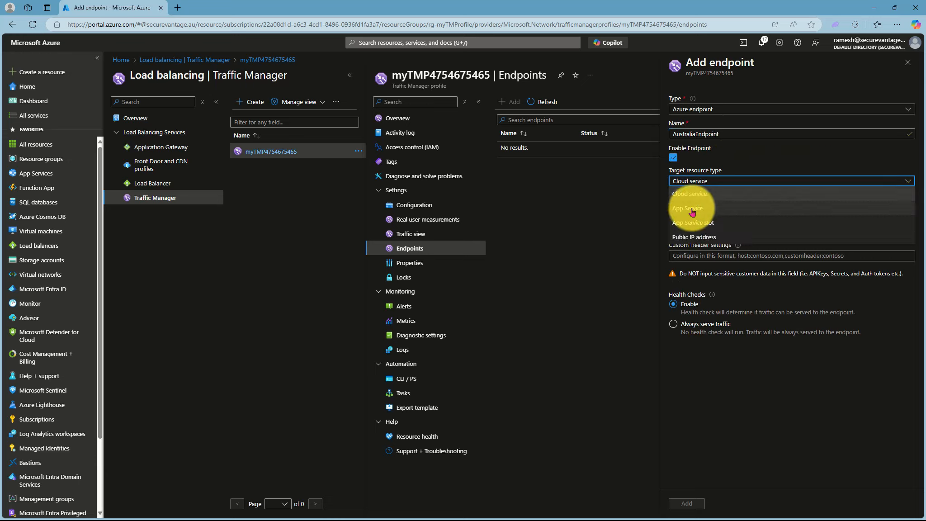
{"action": "left_click", "coordinate": [703, 208]}
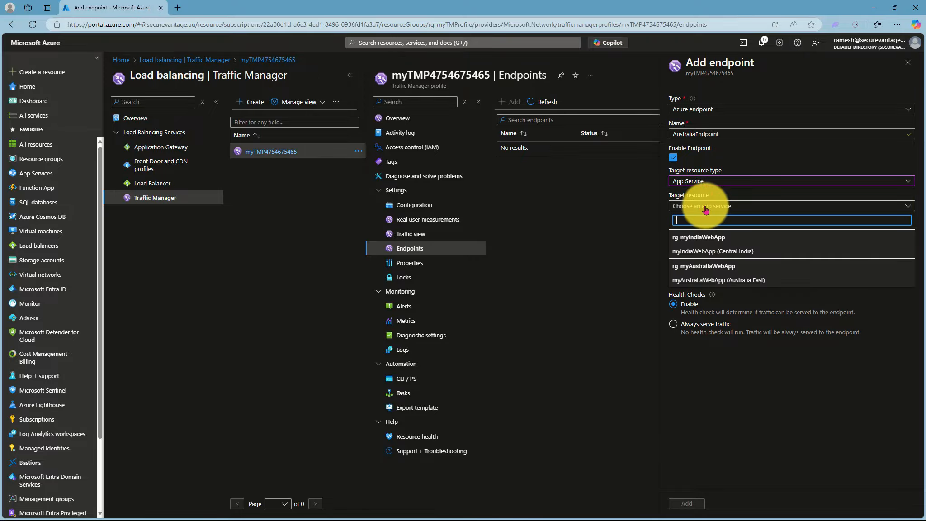
{"action": "left_click", "coordinate": [732, 280]}
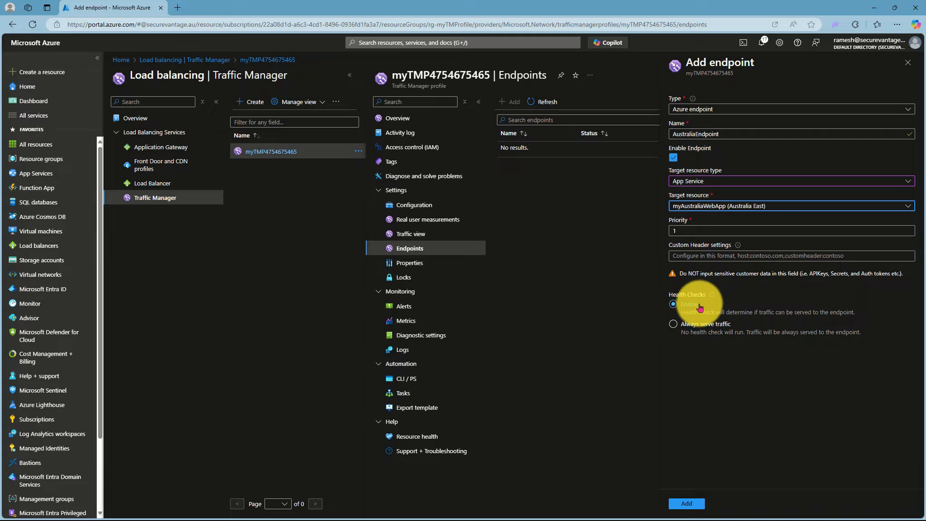
{"action": "left_click", "coordinate": [686, 503]}
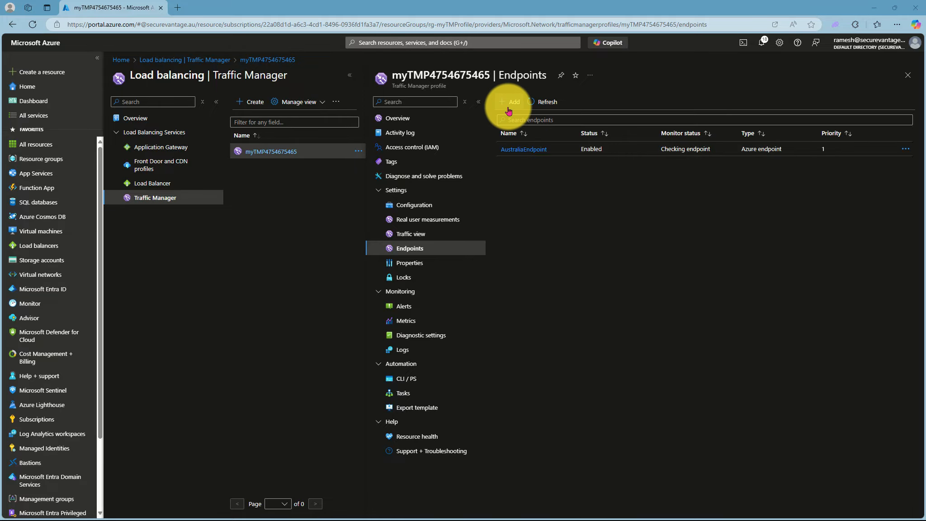
- Add an Azure endpoint named endpointIndiawebapp targeting the App Service myIndiaWebApp, keeping priority 2 and health checks enabled
{"action": "left_click", "coordinate": [509, 102]}
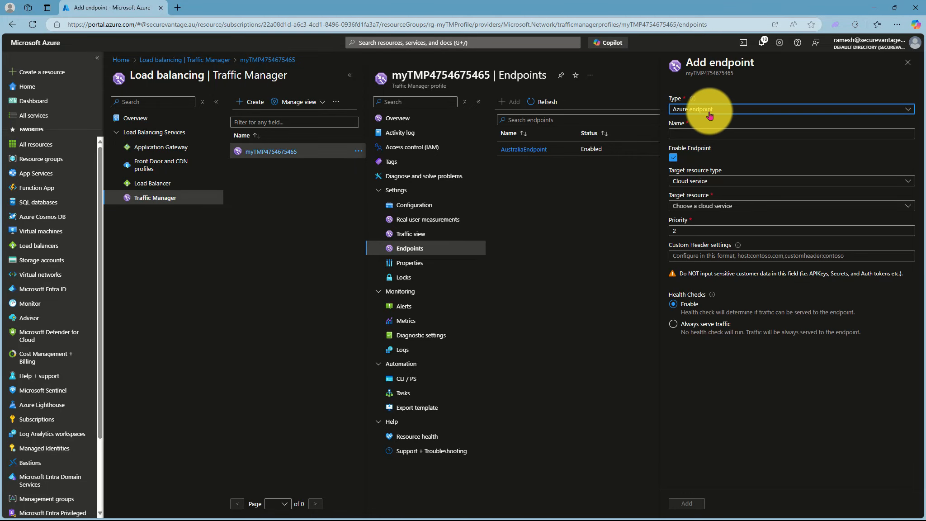
{"action": "left_click", "coordinate": [708, 133]}
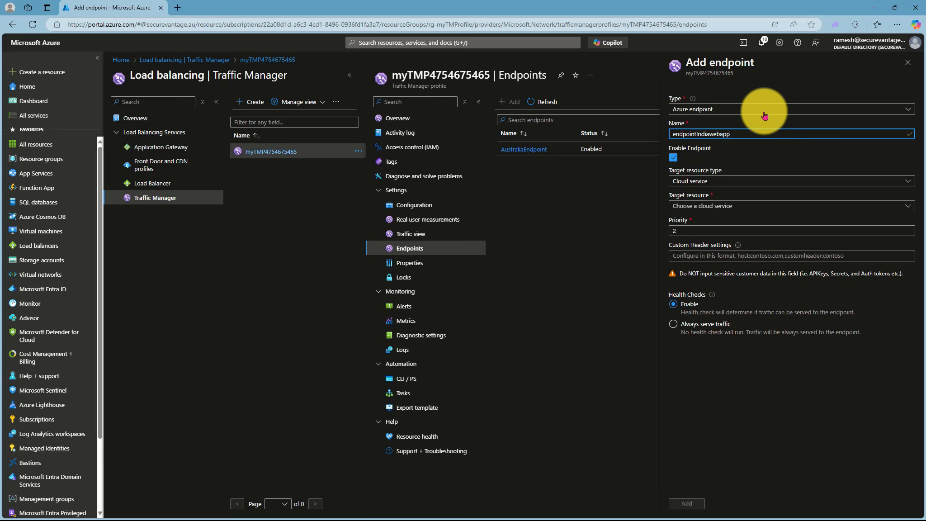
{"action": "left_click", "coordinate": [735, 181]}
{"action": "left_click", "coordinate": [683, 215]}
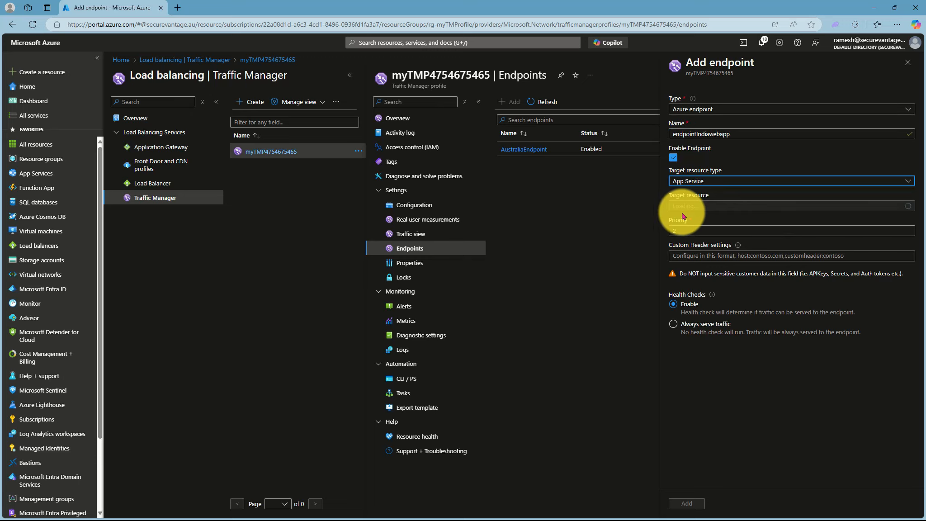
{"action": "left_click", "coordinate": [685, 205]}
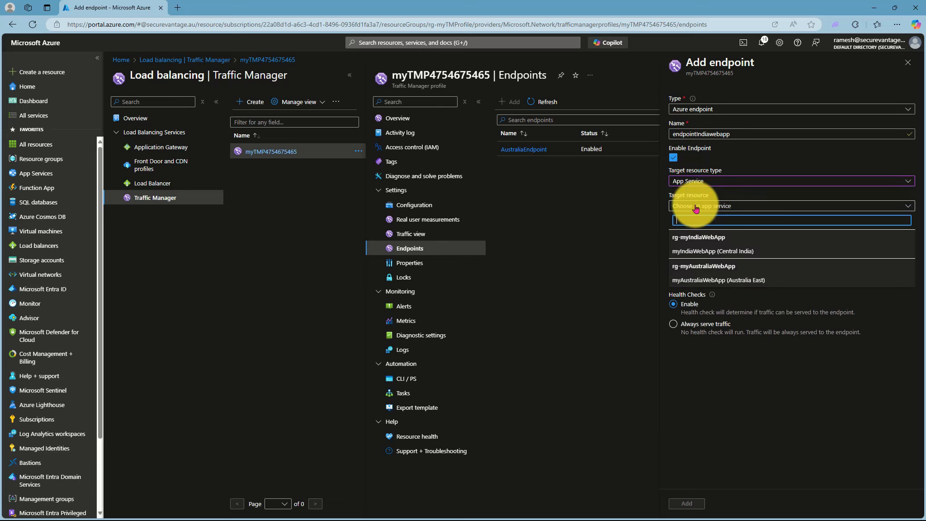
{"action": "left_click", "coordinate": [699, 251]}
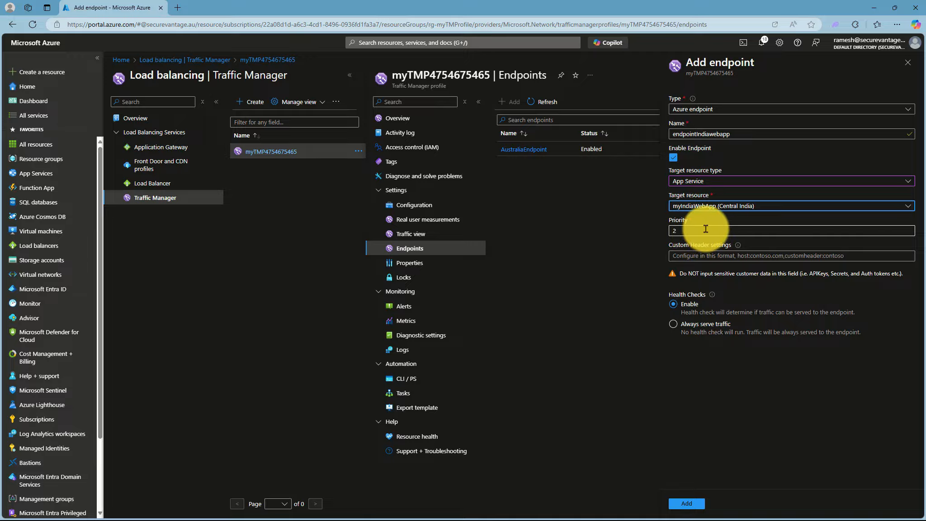
{"action": "left_click", "coordinate": [687, 503]}
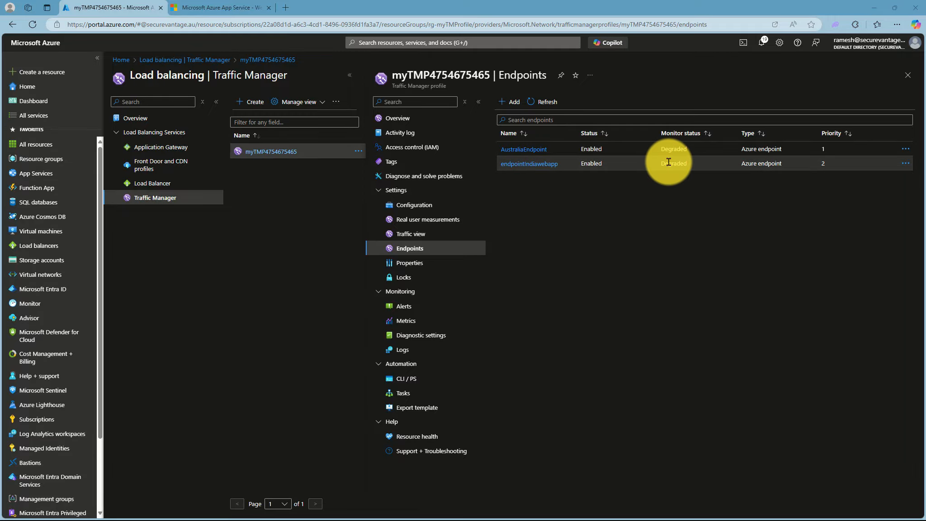
- Set the status of AustraliaEndpoint to Disabled and save the change
{"action": "left_click", "coordinate": [531, 151]}
{"action": "left_click", "coordinate": [152, 129]}
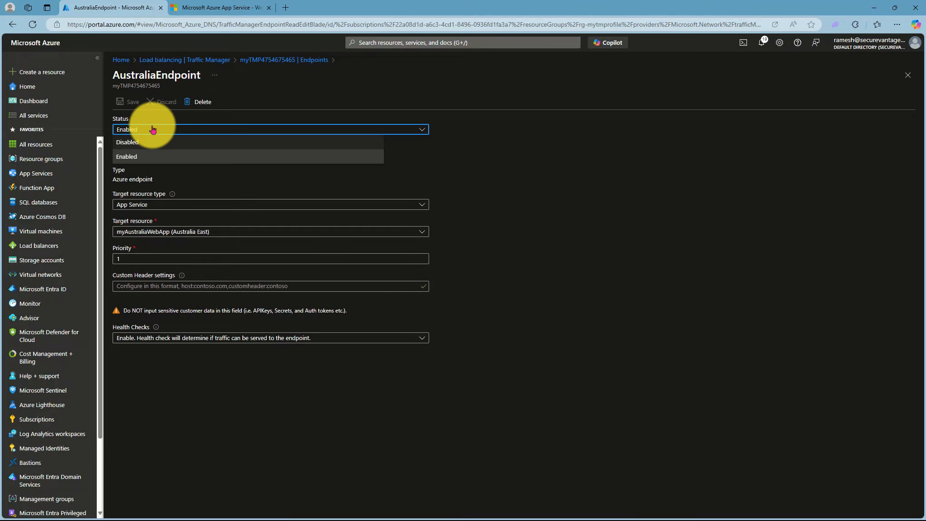
{"action": "left_click", "coordinate": [132, 142]}
{"action": "left_click", "coordinate": [130, 100]}
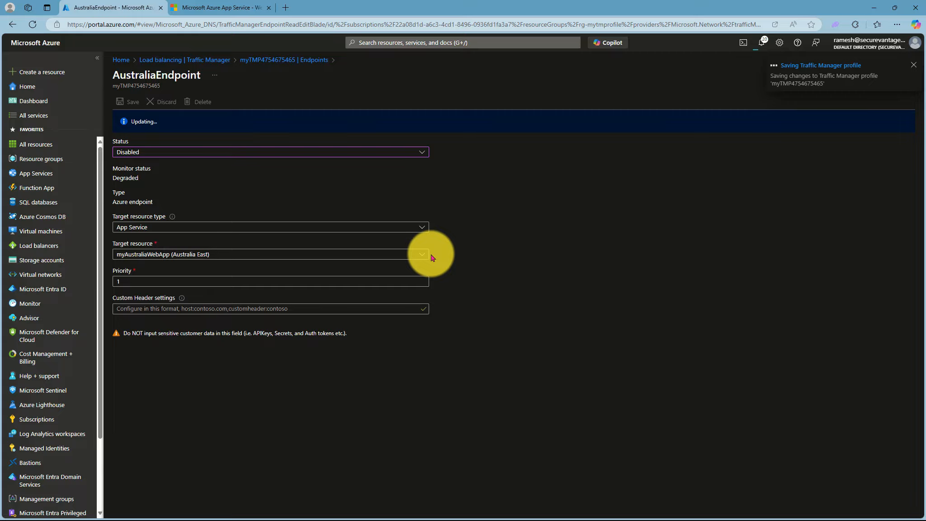
- Switch to the profile's trafficmanager.net site and reload it to test failover to the Indian web app
{"action": "left_click", "coordinate": [215, 13]}
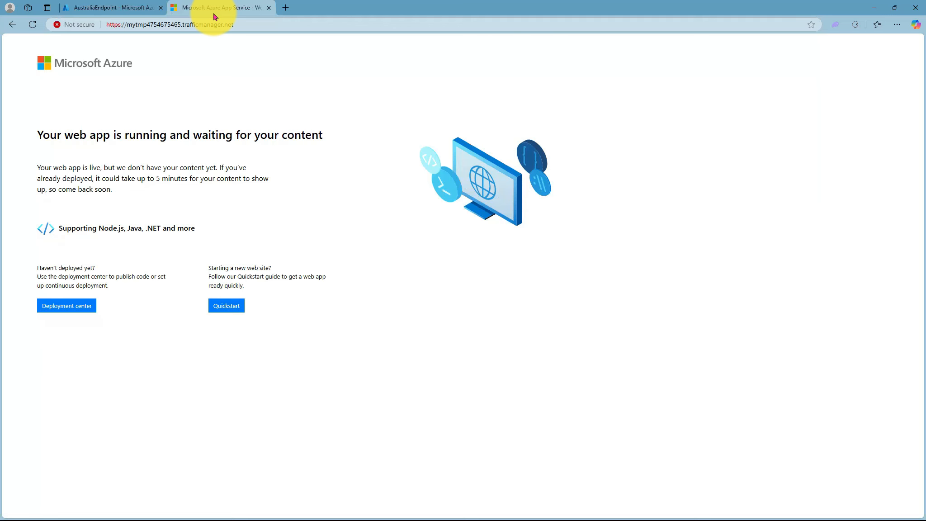
{"action": "left_click", "coordinate": [32, 26]}
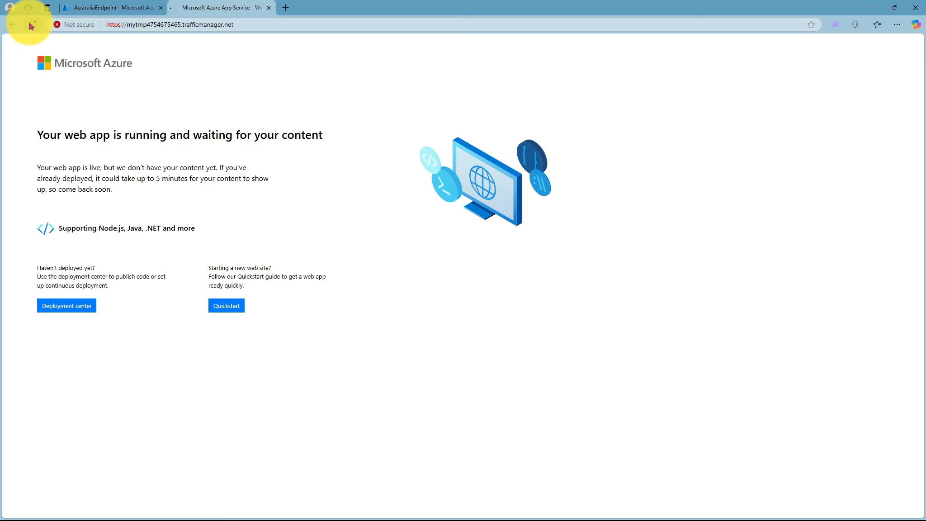
- Return to the Azure portal, set the status of endpointIndiawebapp to Disabled, and save the change
{"action": "left_click", "coordinate": [90, 10]}
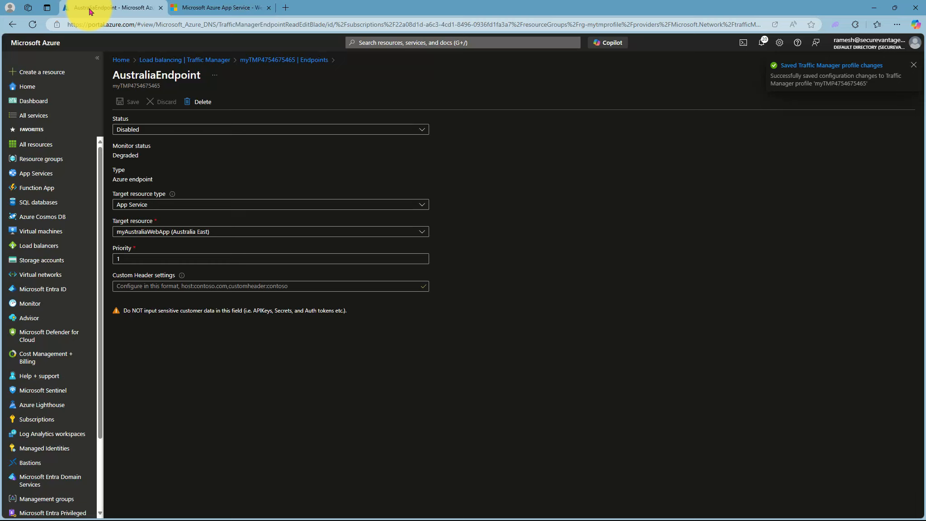
{"action": "left_click", "coordinate": [913, 66]}
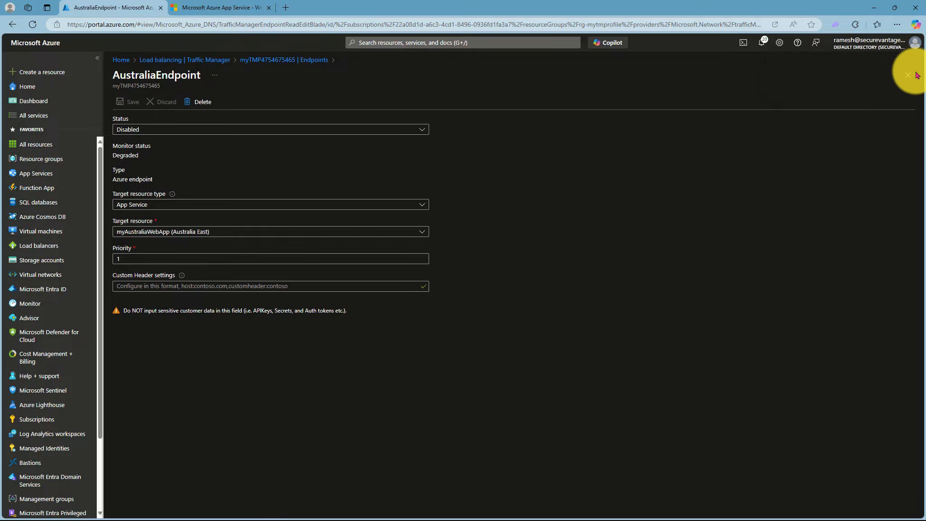
{"action": "left_click", "coordinate": [908, 77]}
{"action": "left_click", "coordinate": [527, 165]}
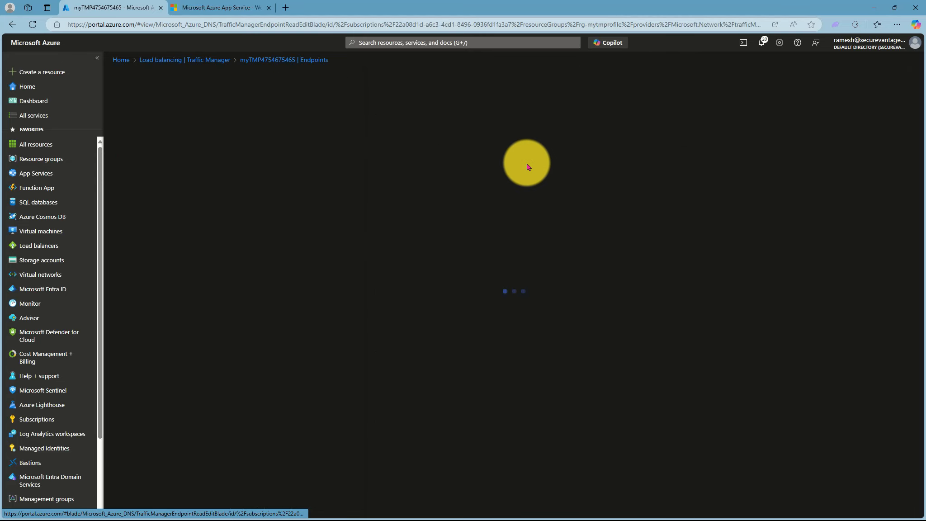
{"action": "left_click", "coordinate": [141, 129]}
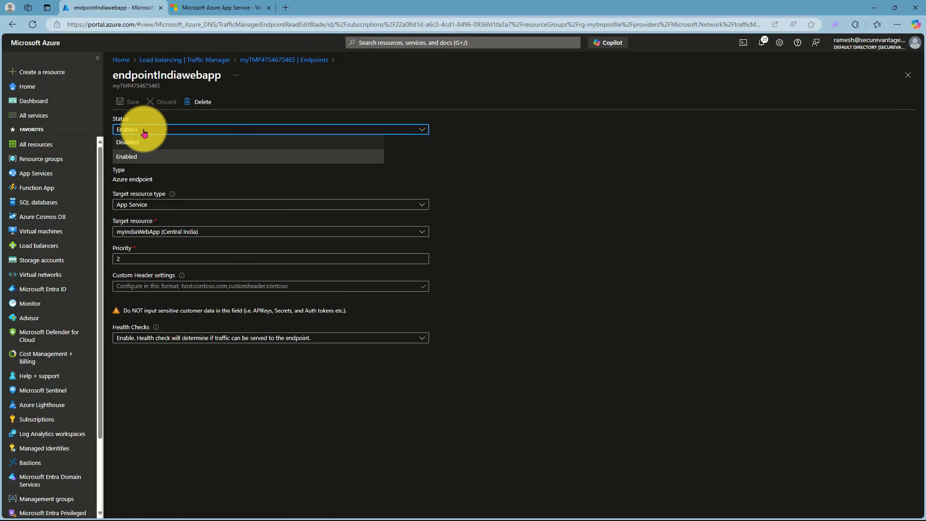
{"action": "left_click", "coordinate": [135, 143]}
{"action": "left_click", "coordinate": [129, 102]}
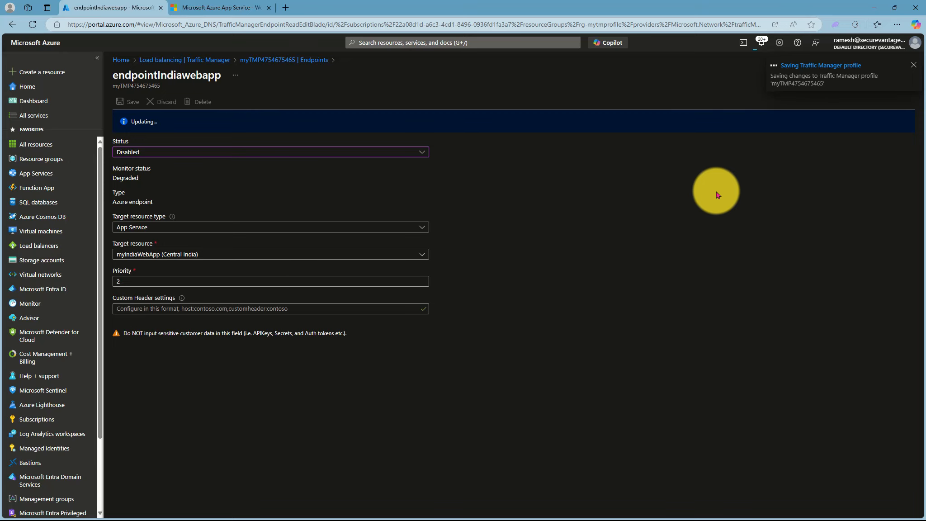
{"action": "left_click", "coordinate": [217, 9]}
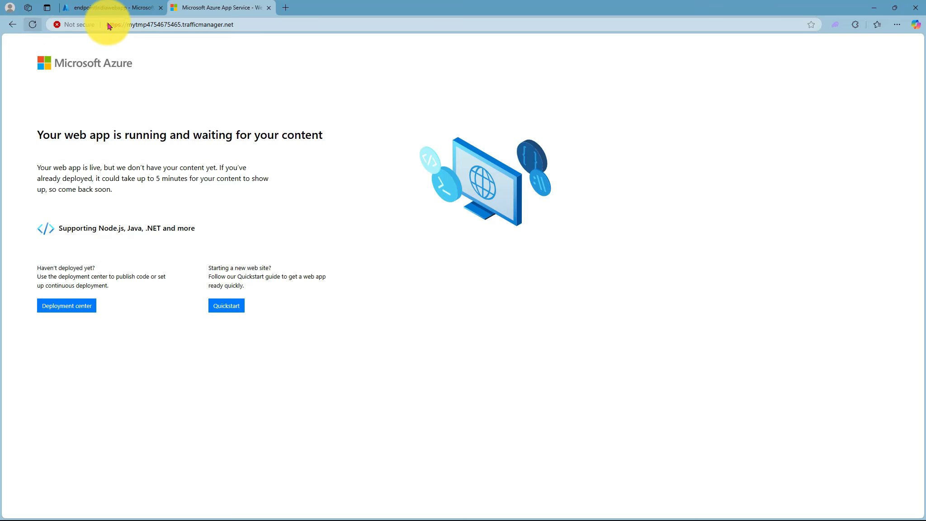
{"action": "left_click", "coordinate": [269, 7]}
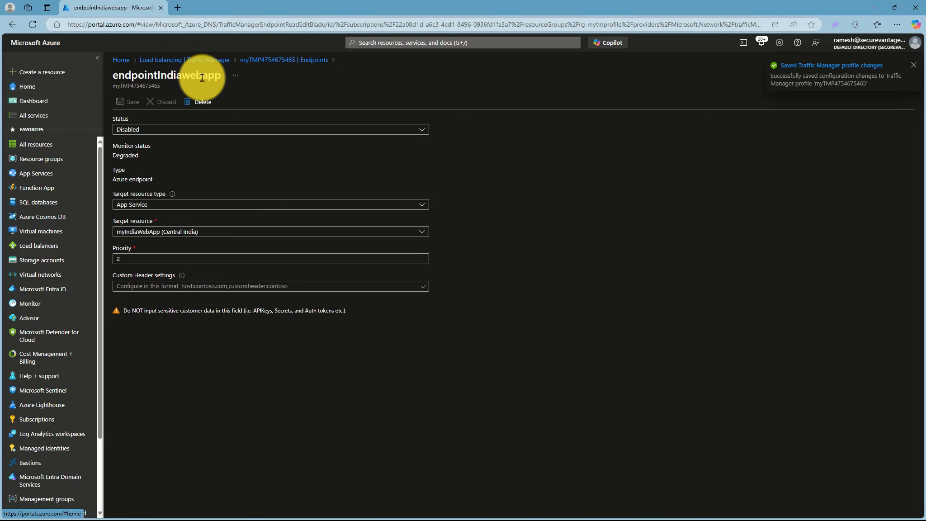
{"action": "left_click", "coordinate": [206, 60]}
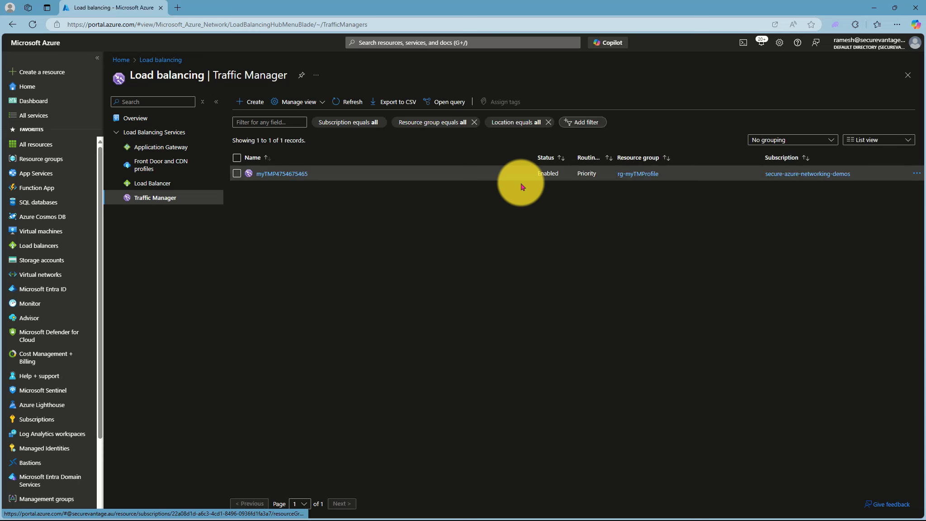
{"action": "left_click", "coordinate": [275, 174]}
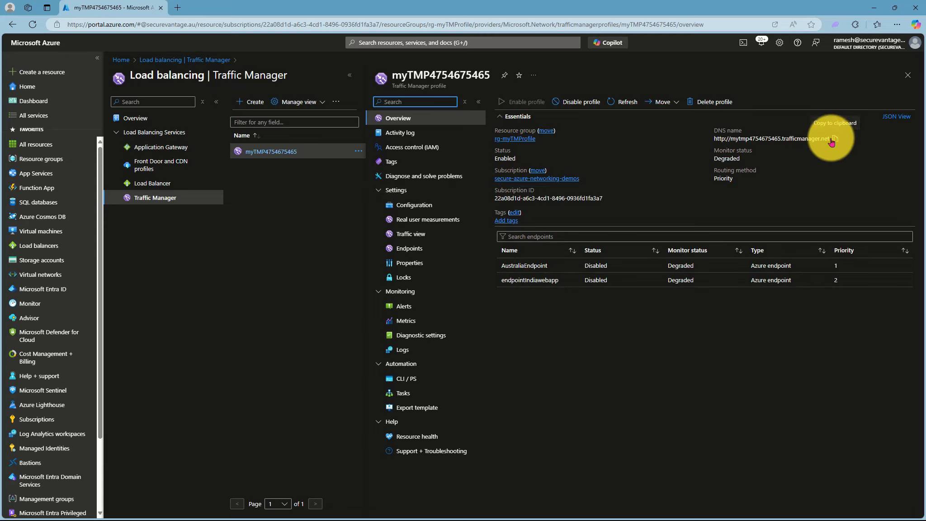
- Load the copied trafficmanager.net address in a new InPrivate window to test access with both endpoints disabled
{"action": "left_click", "coordinate": [178, 10]}
{"action": "left_click", "coordinate": [172, 26]}
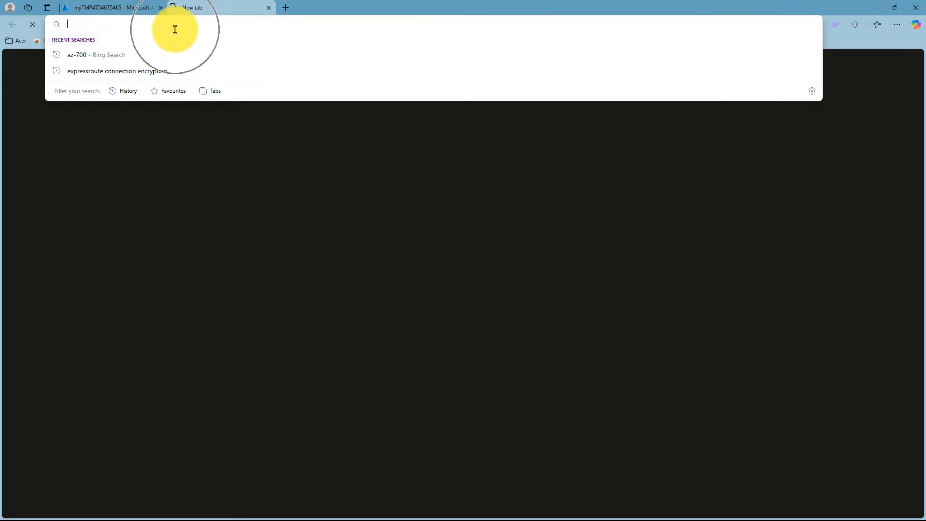
{"action": "left_click", "coordinate": [898, 27]}
{"action": "left_click", "coordinate": [823, 71]}
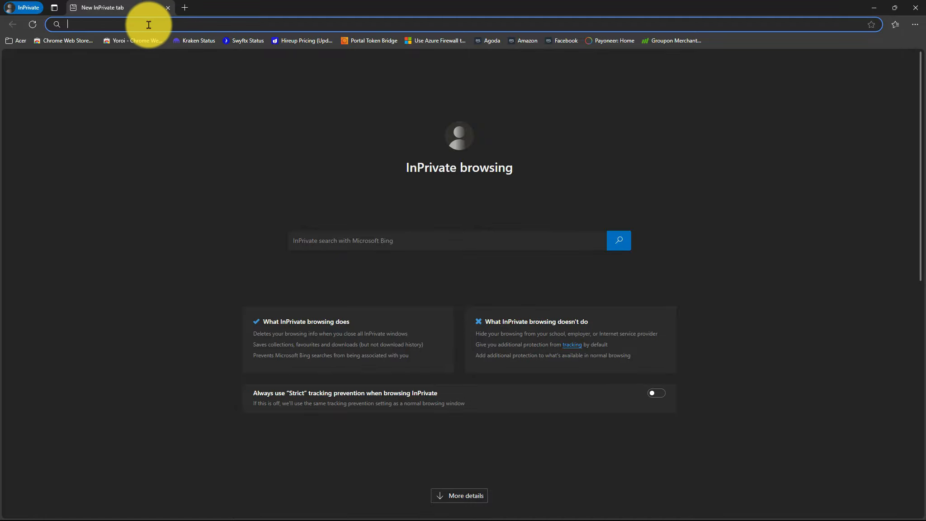
{"action": "type", "text": "mytmp4754675465.trafficmanager.net"}
{"action": "key", "text": "Return"}
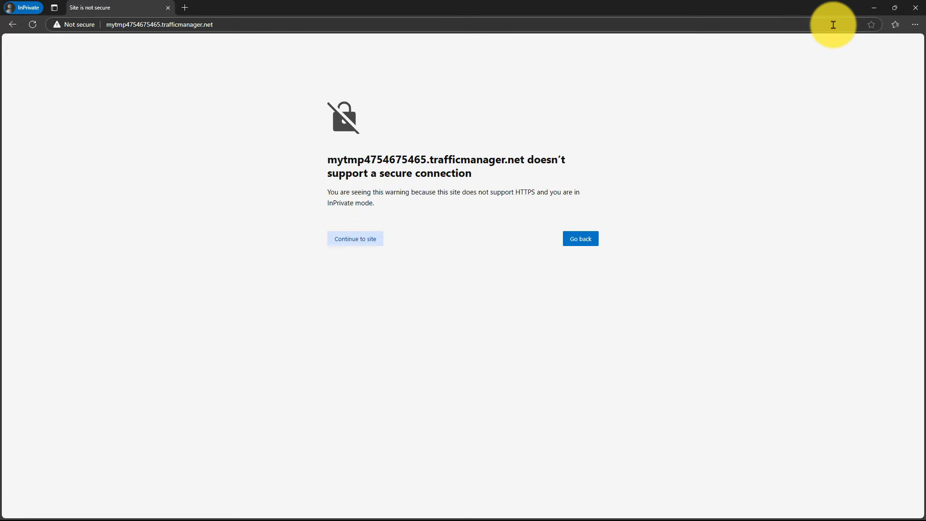
- Return to the Azure portal, set the status of AustraliaEndpoint to Enabled, and save the change
{"action": "left_click", "coordinate": [874, 7]}
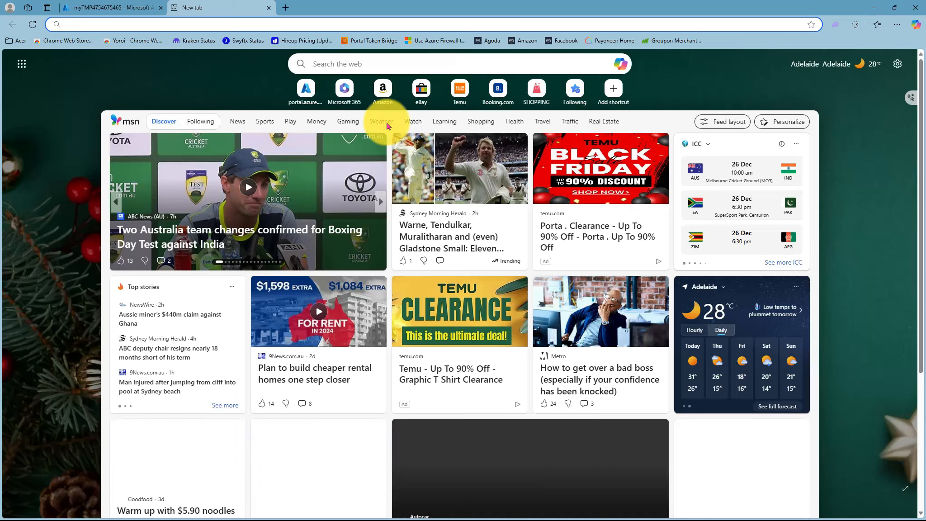
{"action": "left_click", "coordinate": [64, 8]}
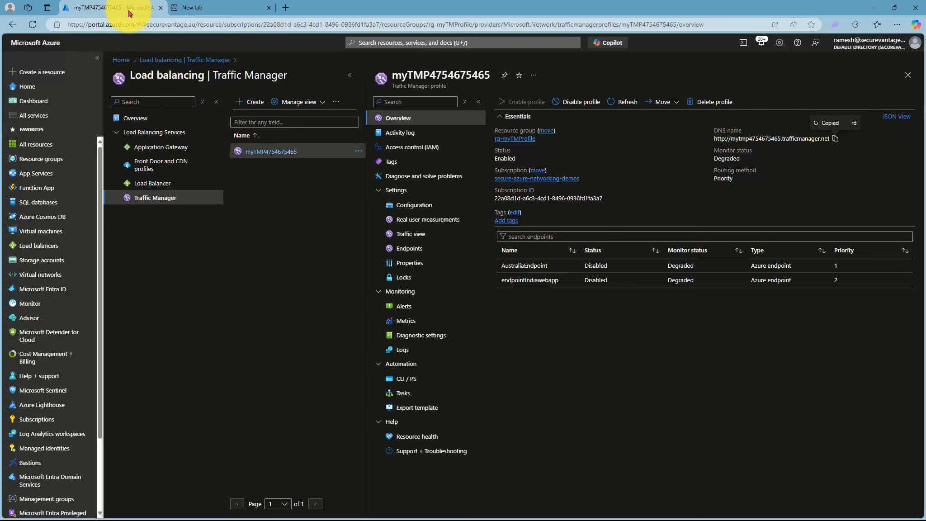
{"action": "left_click", "coordinate": [268, 8]}
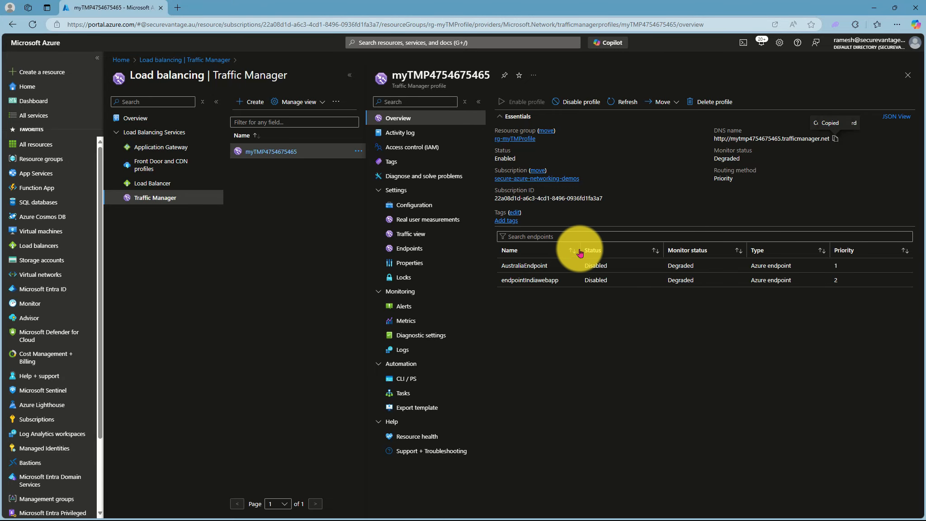
{"action": "left_click", "coordinate": [534, 265]}
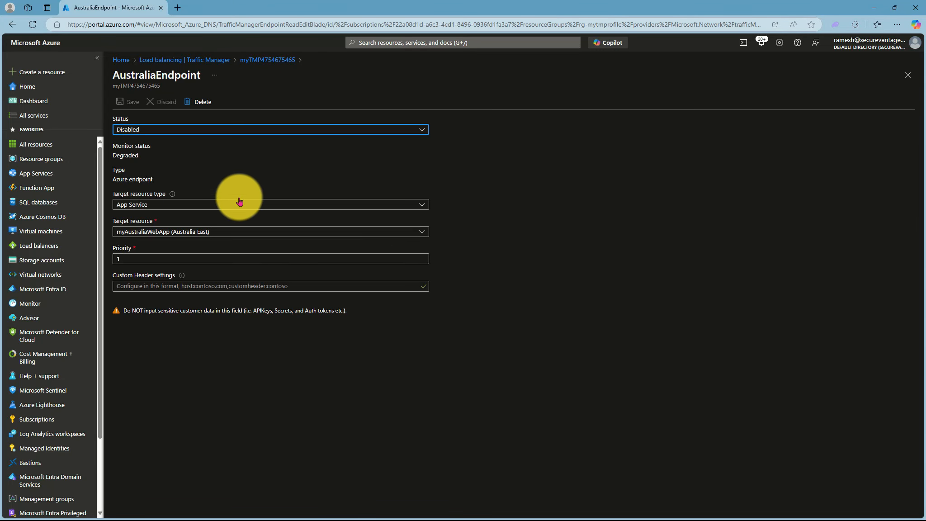
{"action": "left_click", "coordinate": [161, 130]}
{"action": "left_click", "coordinate": [133, 156]}
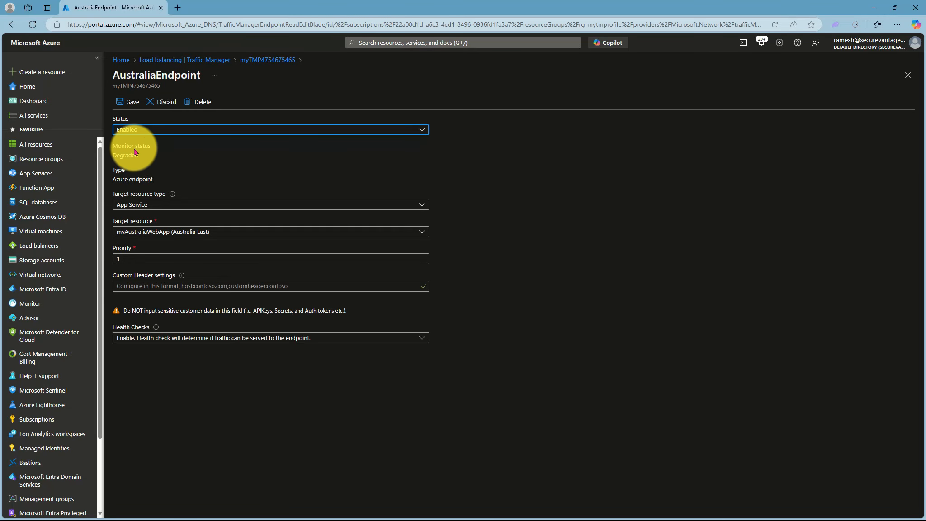
{"action": "left_click", "coordinate": [126, 101]}
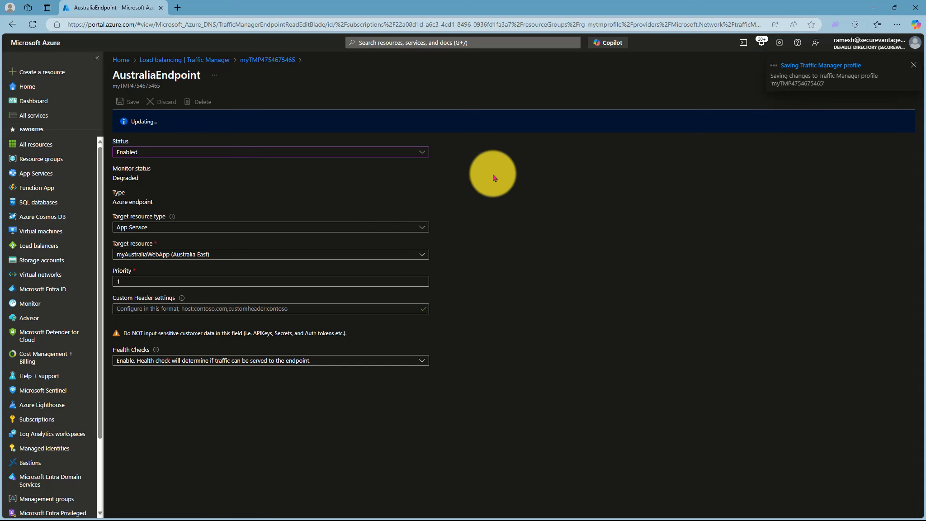
- Load the trafficmanager.net address in another InPrivate window and continue past the security warnings to test the re-enabled Australian endpoint
{"action": "left_click", "coordinate": [873, 9]}
{"action": "mouse_move", "coordinate": [392, 517]}
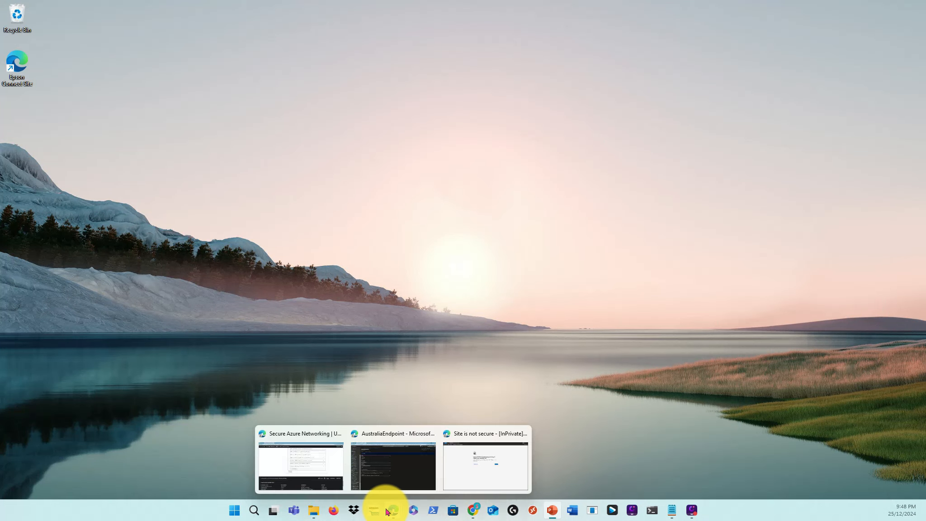
{"action": "left_click", "coordinate": [393, 481]}
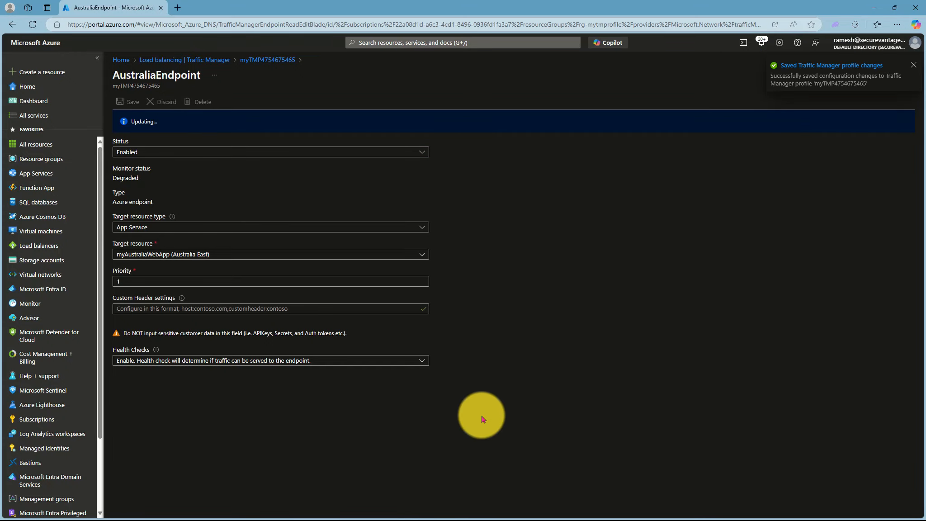
{"action": "left_click", "coordinate": [899, 27]}
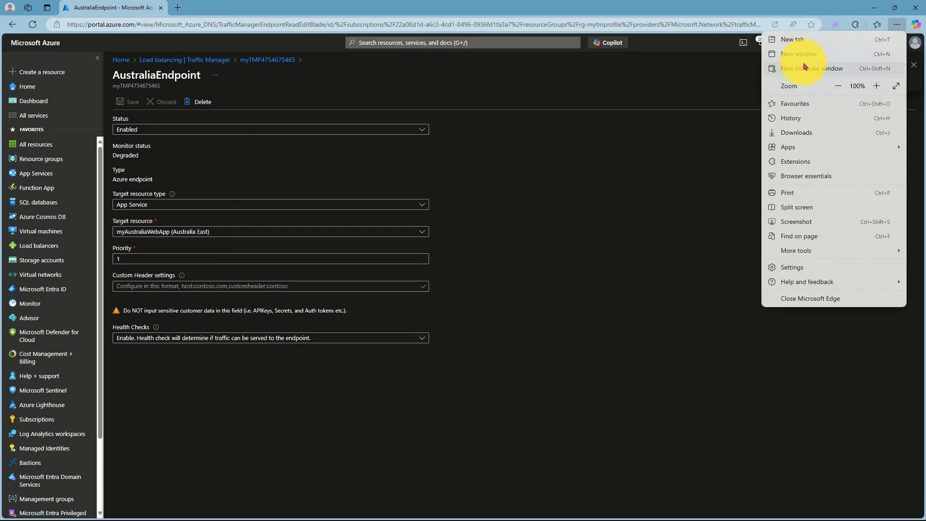
{"action": "left_click", "coordinate": [803, 66]}
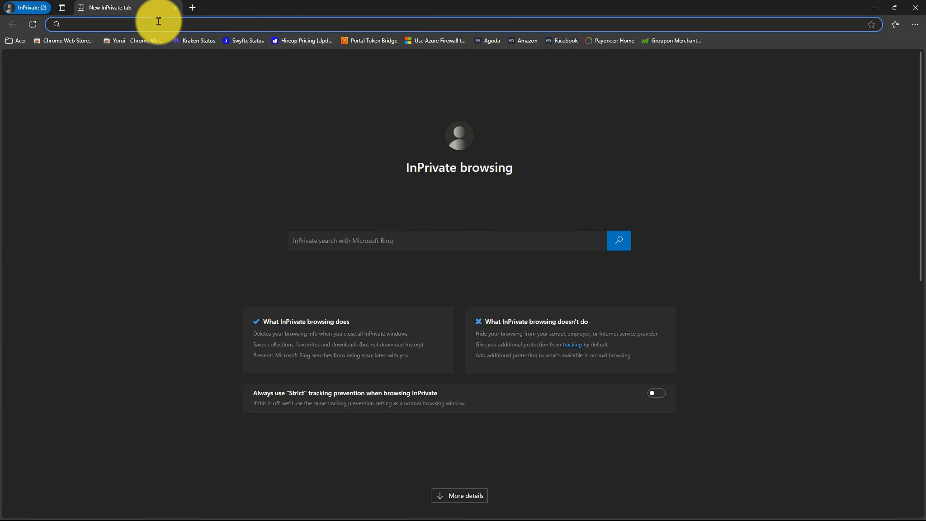
{"action": "type", "text": "mytmp4754675465.trafficmanager.net"}
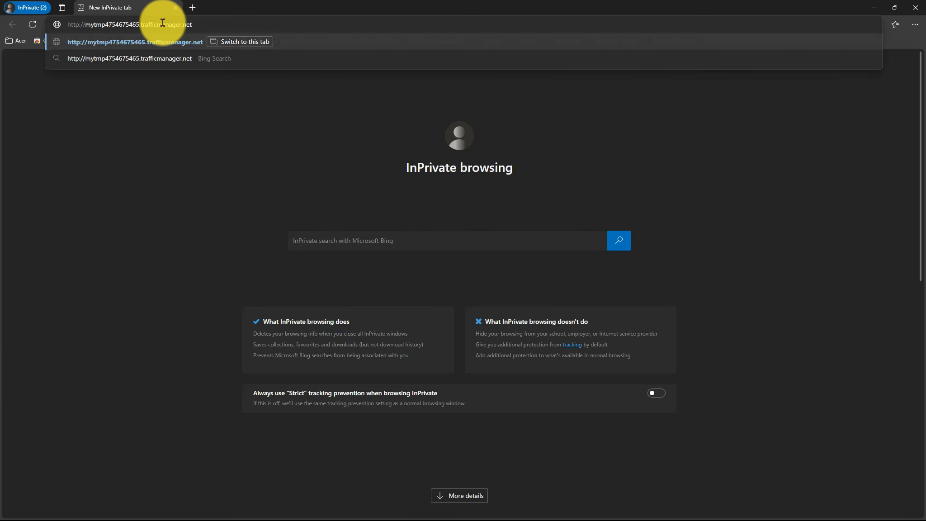
{"action": "key", "text": "Return"}
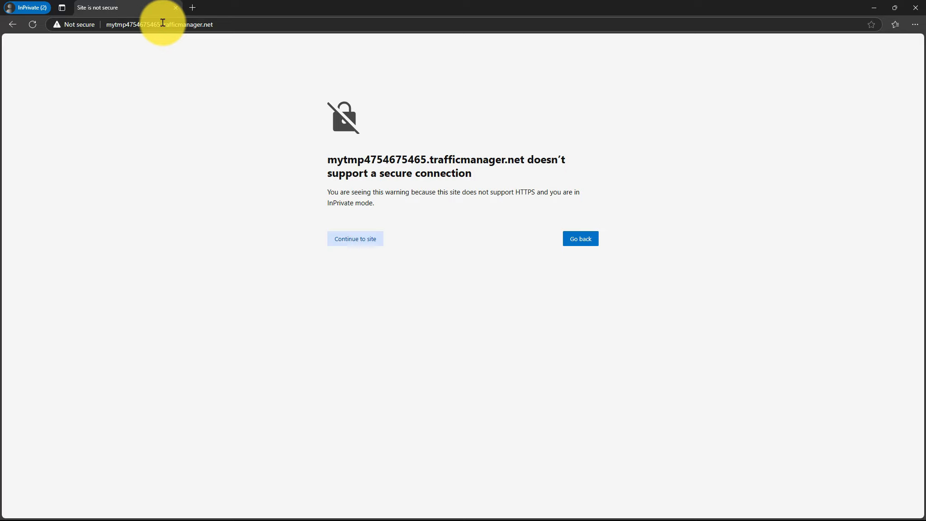
{"action": "left_click", "coordinate": [338, 237]}
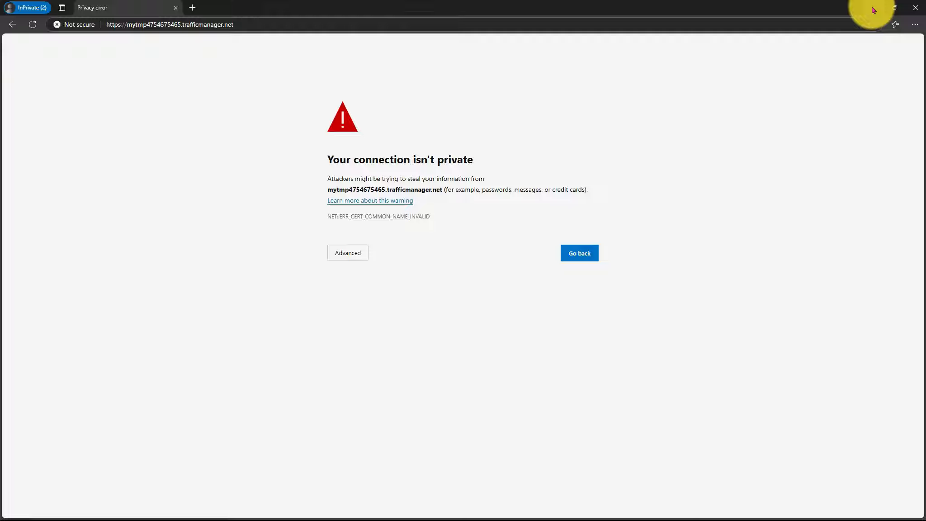
{"action": "left_click", "coordinate": [342, 252]}
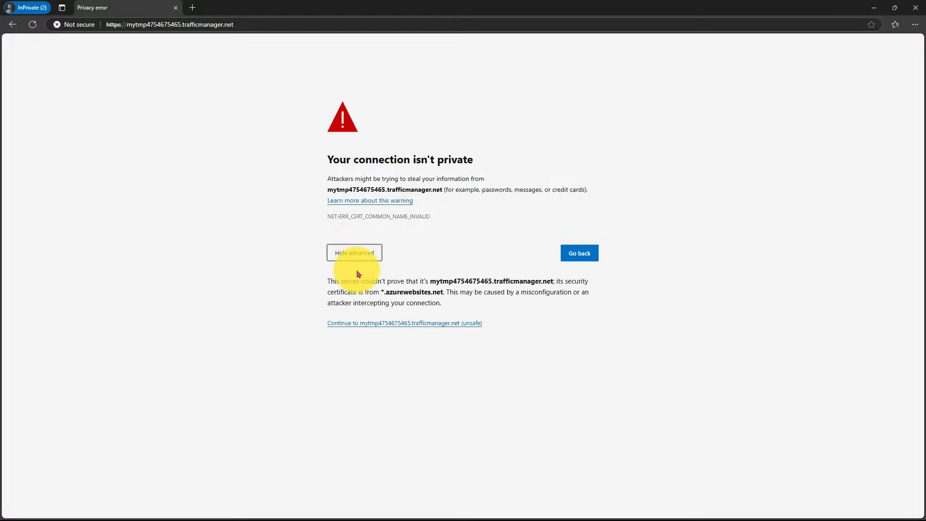
{"action": "left_click", "coordinate": [373, 329]}
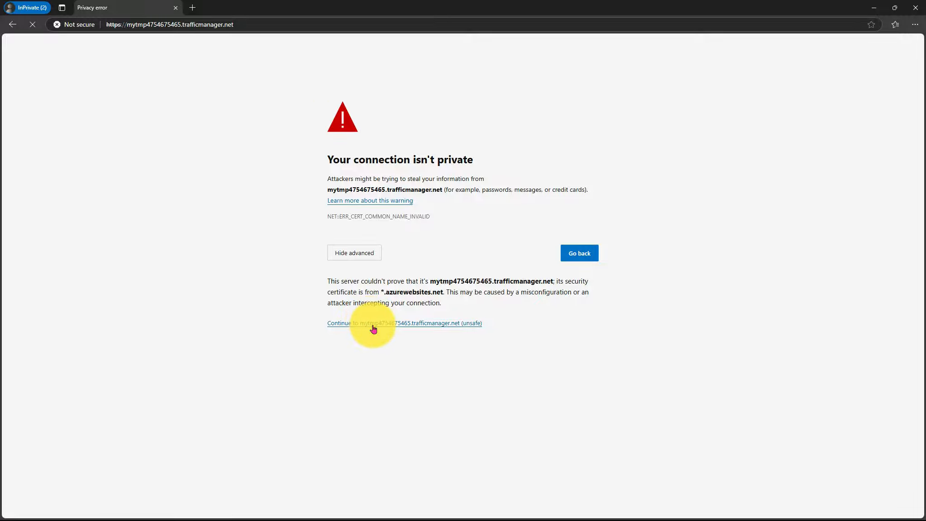